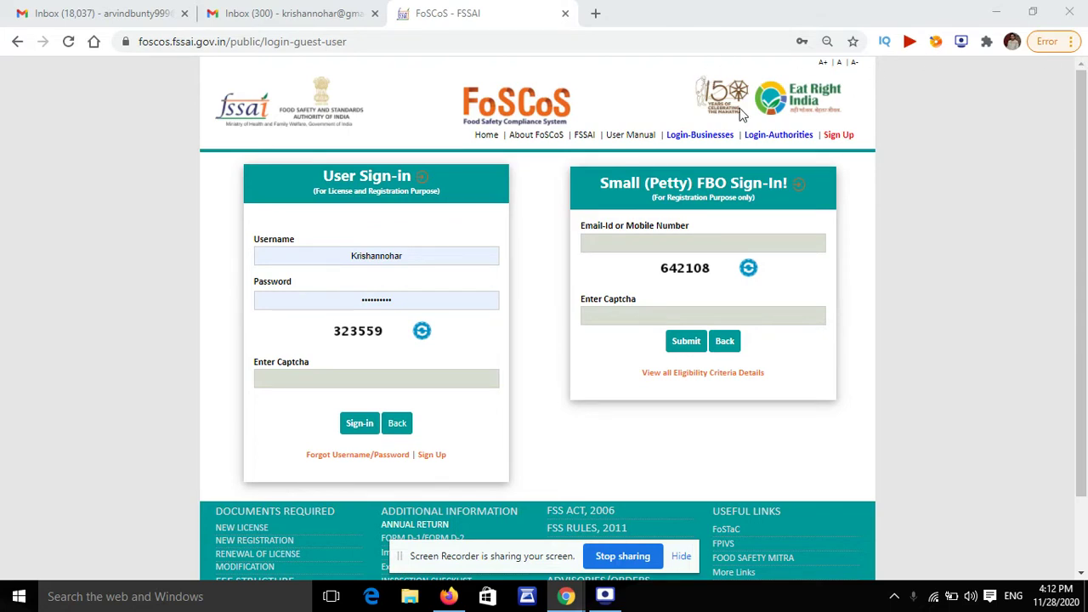
Step: Open the new-license documents PDF and scroll to the MANUFACTURER/EXPORTER list showing the DGFT IE CODE
scroll(344, 406, down, 2)
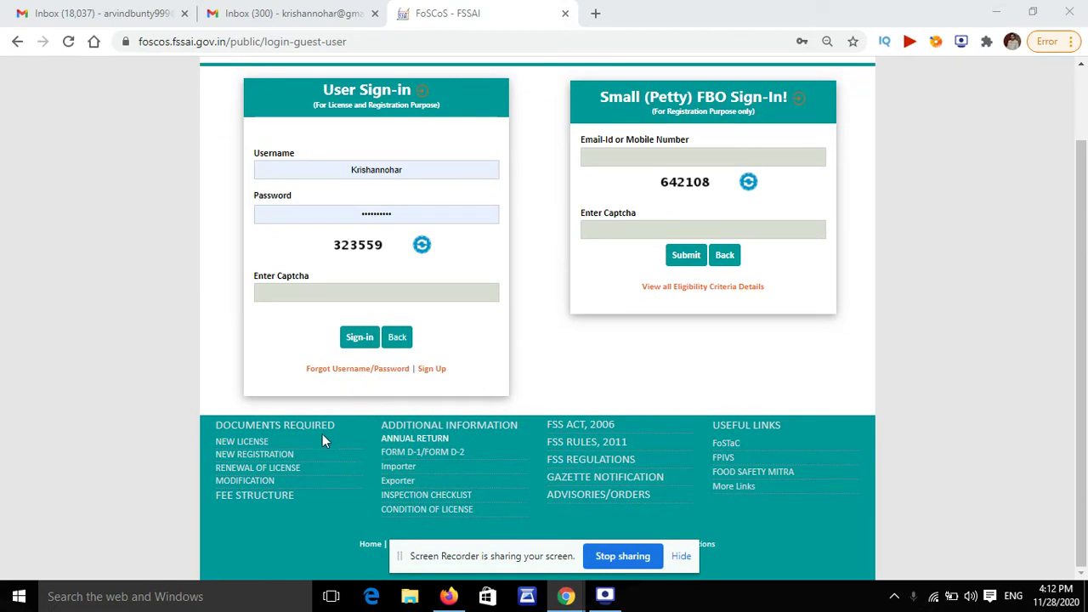
click(239, 443)
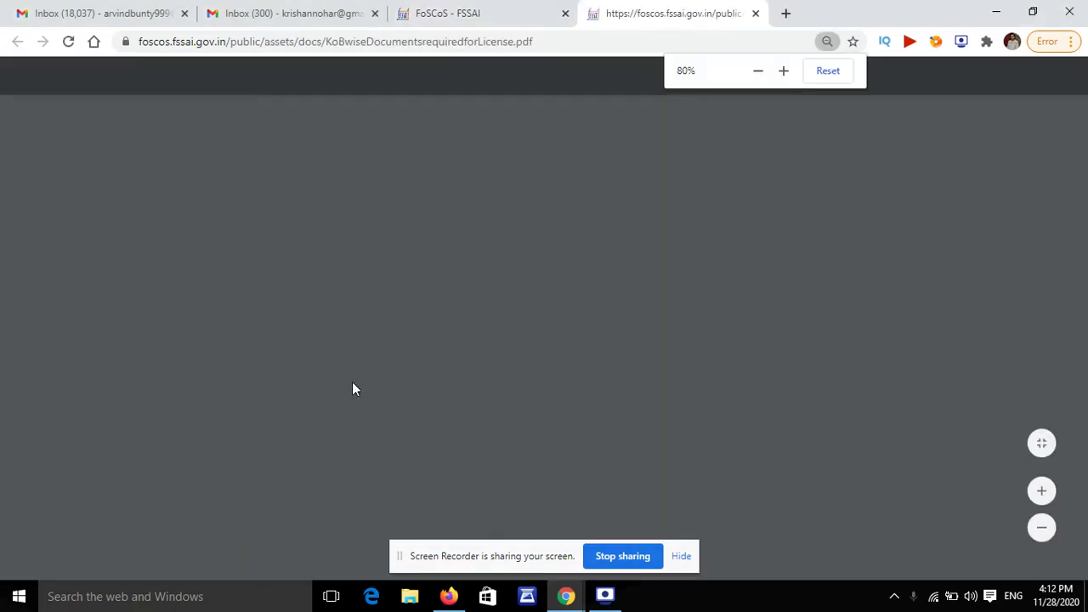
scroll(383, 367, down, 10)
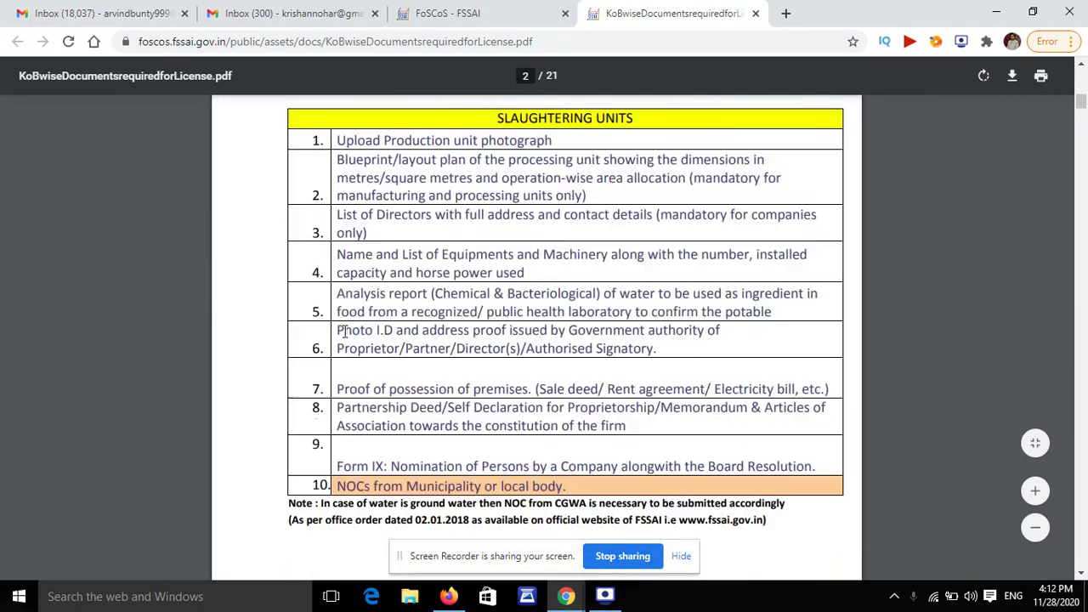
scroll(346, 331, up, 3)
scroll(346, 331, down, 6)
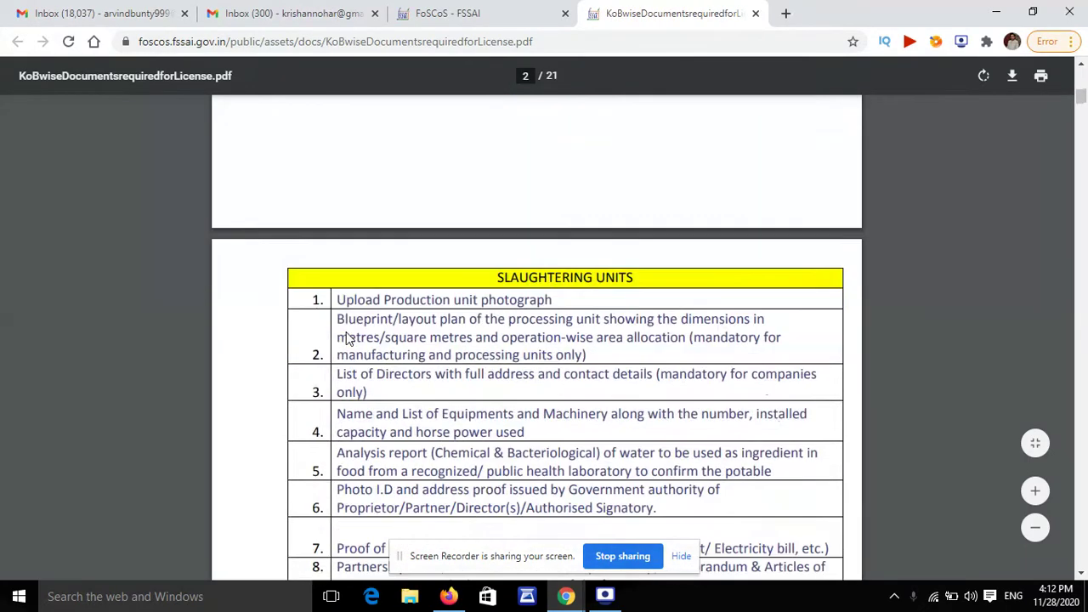
scroll(343, 331, down, 5)
scroll(343, 330, up, 2)
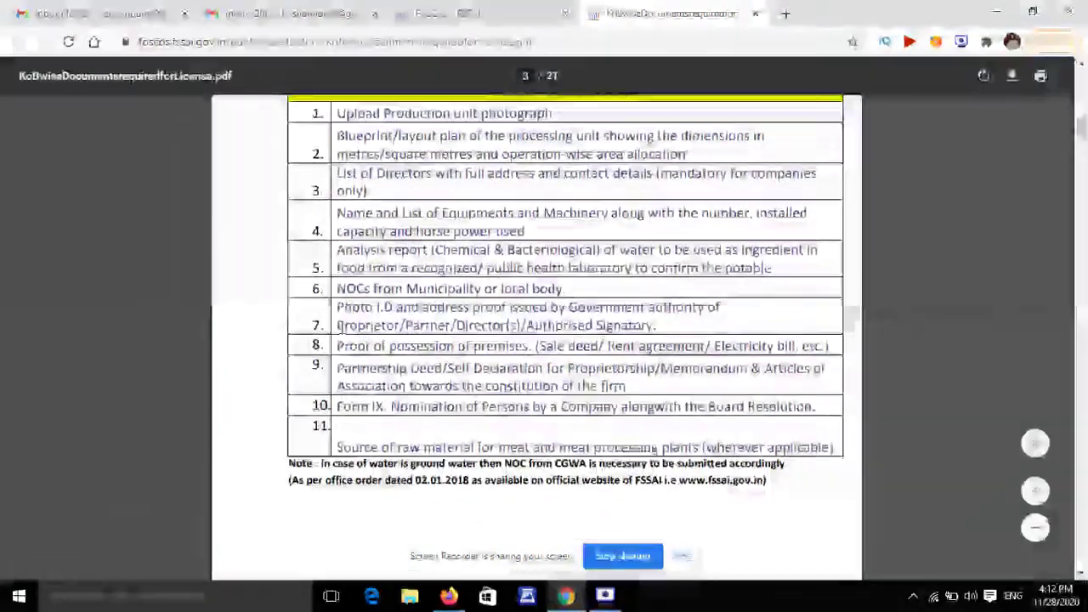
scroll(340, 332, down, 8)
scroll(340, 332, down, 5)
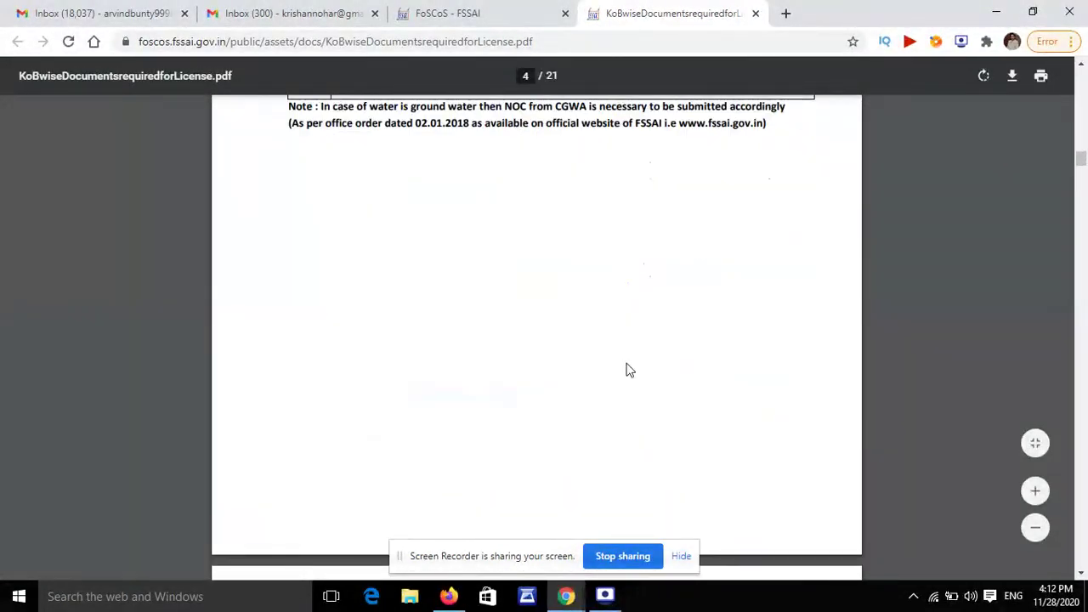
click(605, 596)
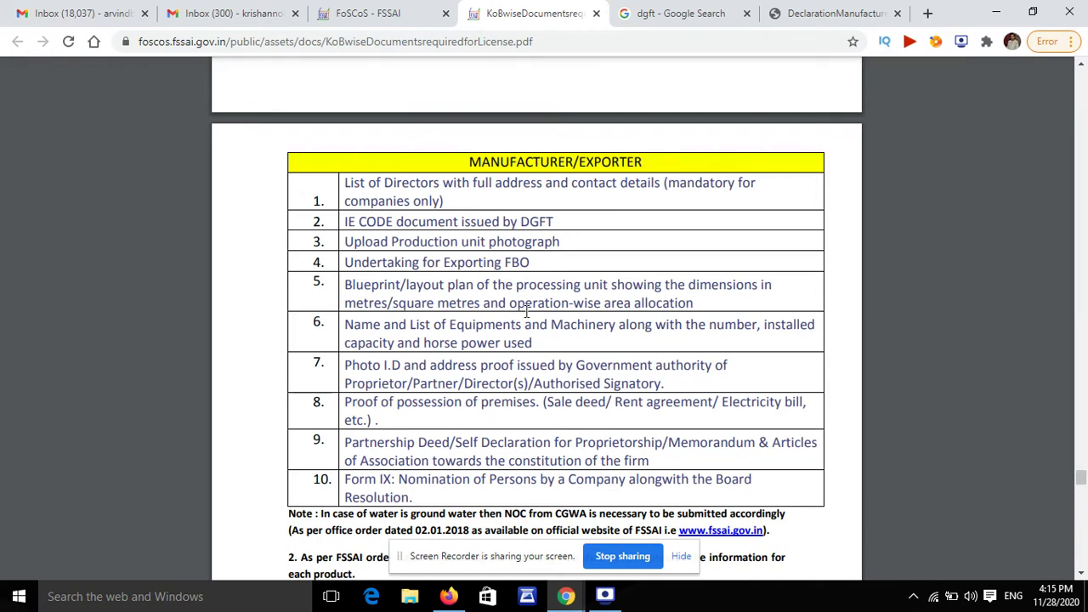
Step: Scroll the documents PDF past the Merchant Exporter table to the 100% Export Oriented Unit list
scroll(561, 324, down, 10)
scroll(537, 278, down, 15)
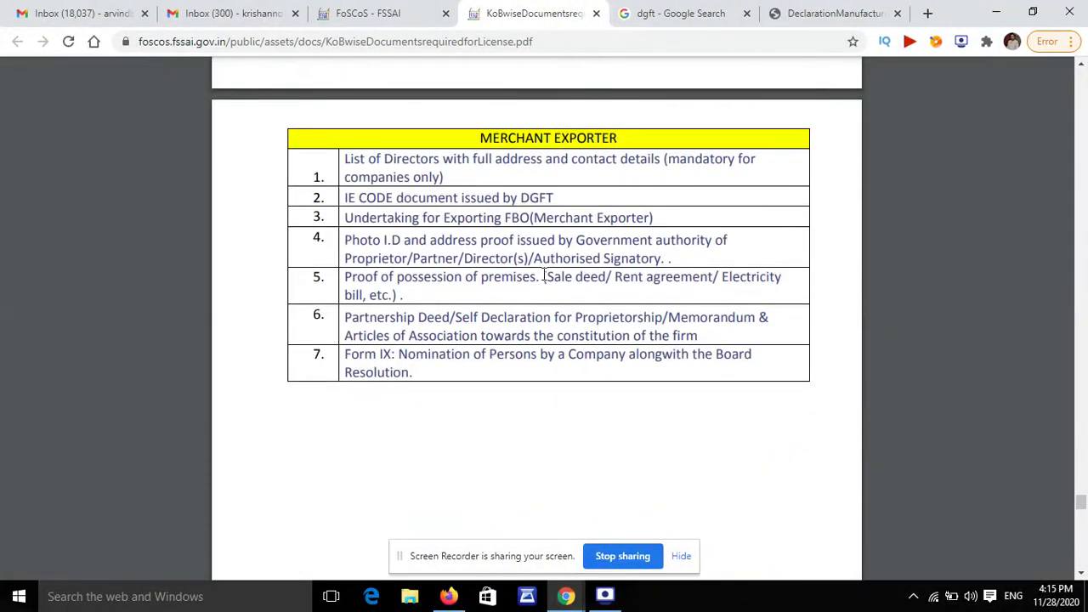
scroll(451, 259, up, 20)
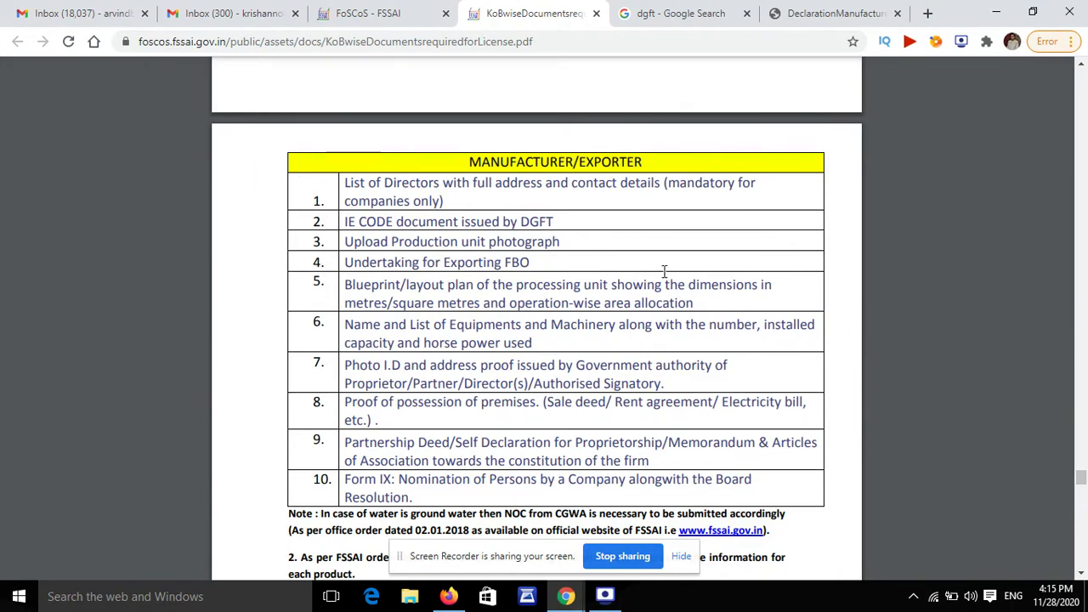
scroll(623, 272, down, 2)
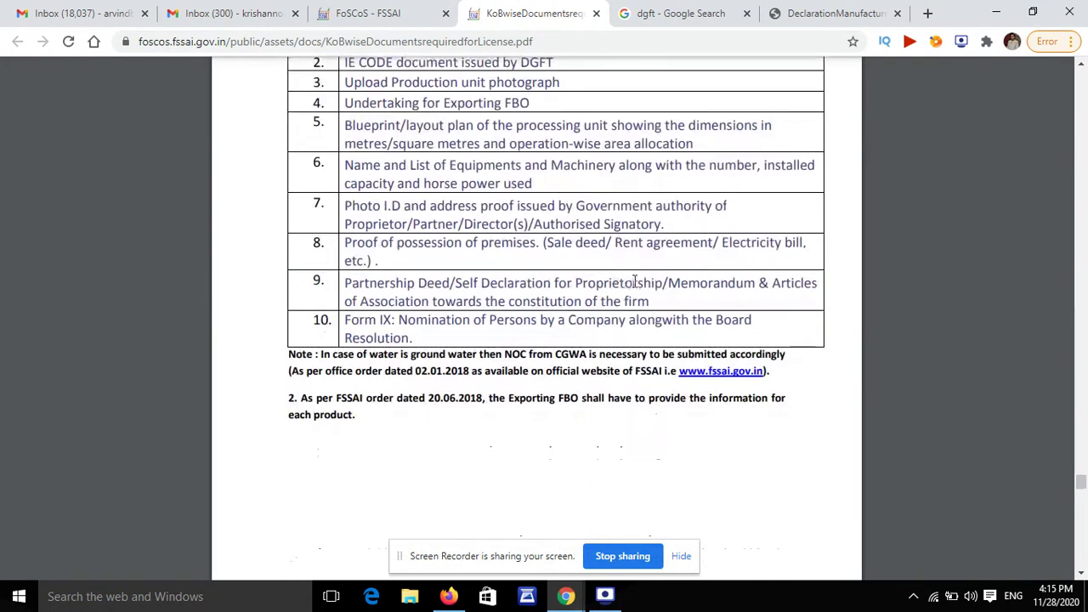
scroll(597, 273, down, 10)
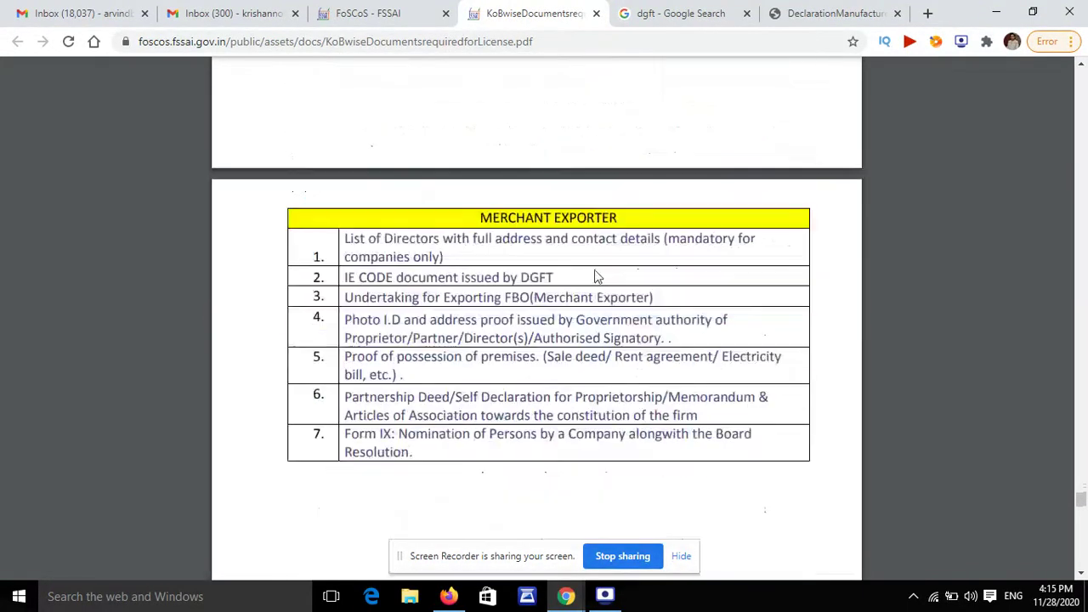
scroll(595, 272, up, 3)
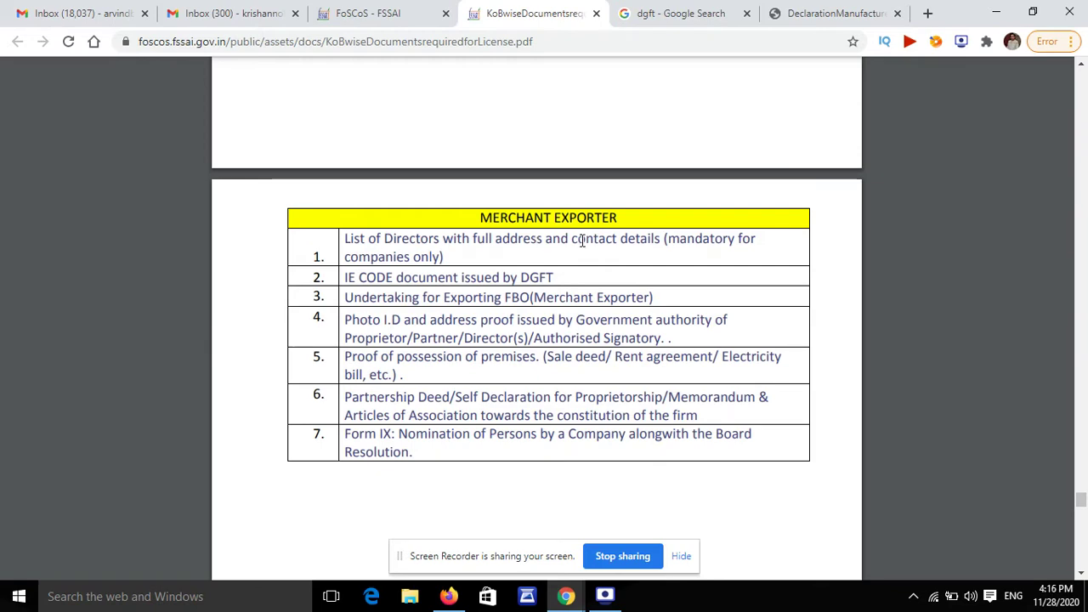
scroll(646, 298, down, 10)
scroll(619, 310, down, 3)
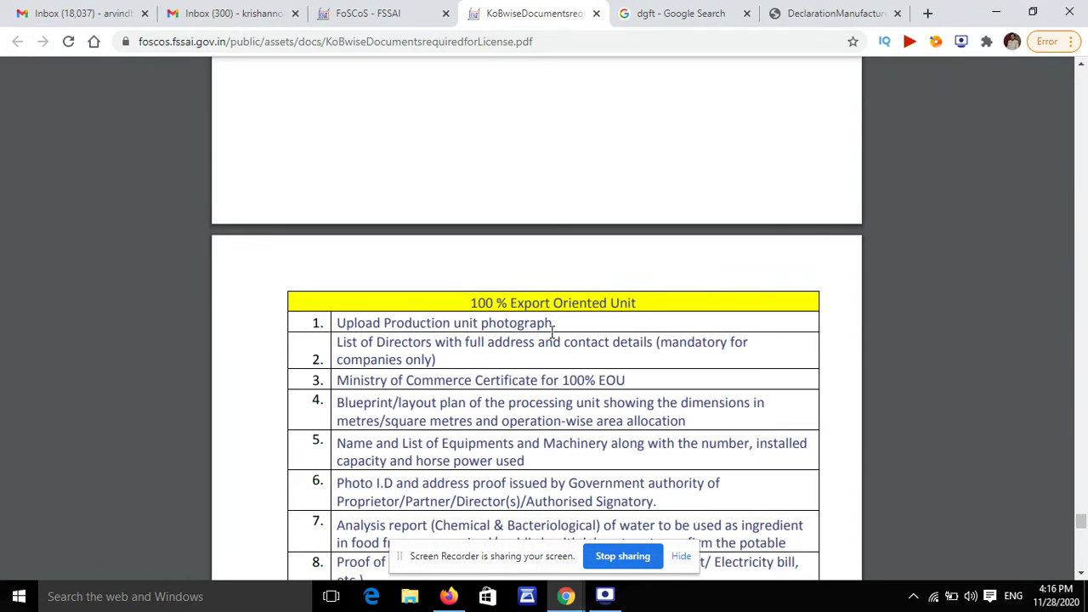
Step: Scroll back to the page 18 MANUFACTURER/EXPORTER list with the DGFT IE CODE requirement
scroll(593, 374, down, 7)
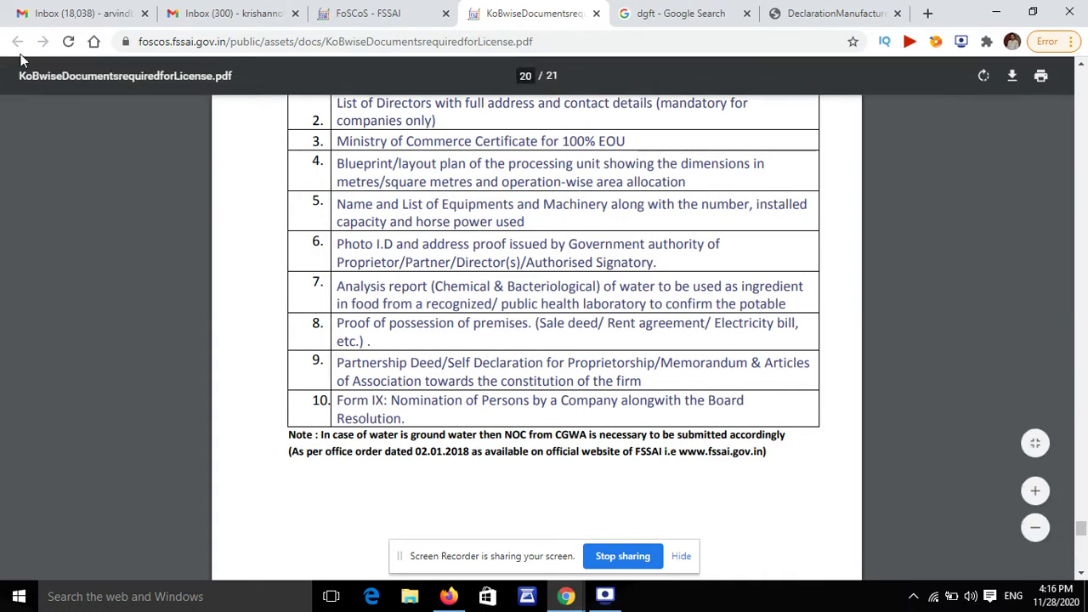
scroll(547, 263, up, 5)
scroll(548, 263, up, 10)
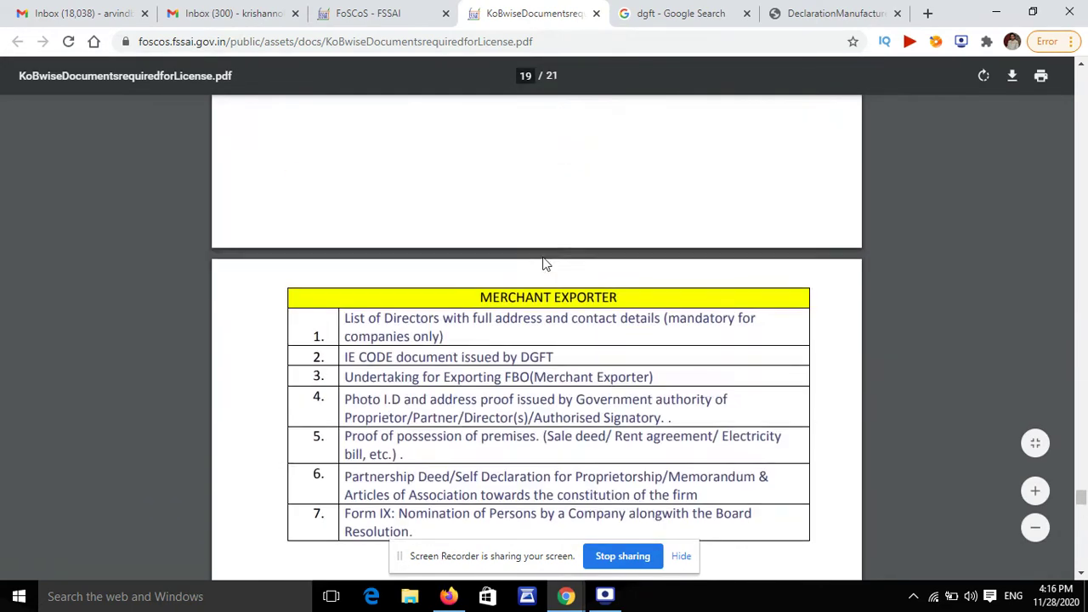
scroll(543, 264, down, 2)
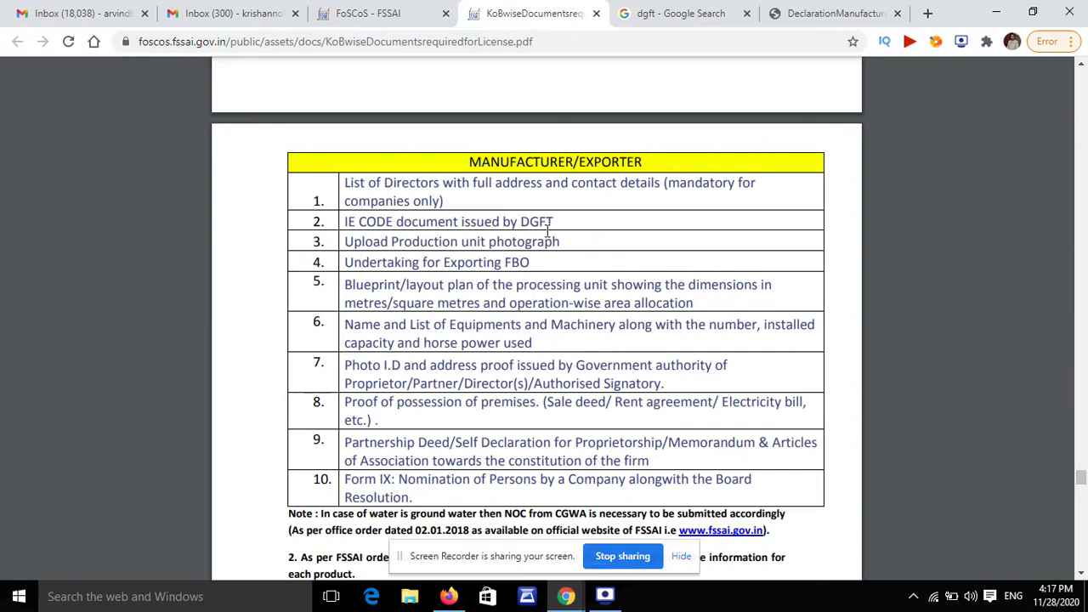
click(676, 13)
scroll(371, 188, up, 3)
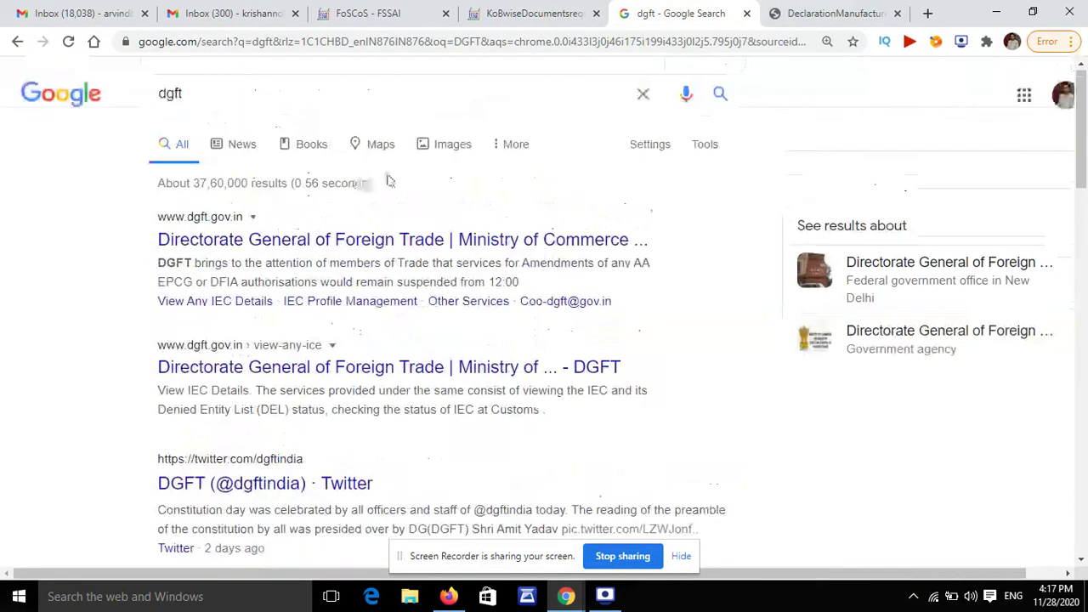
click(534, 14)
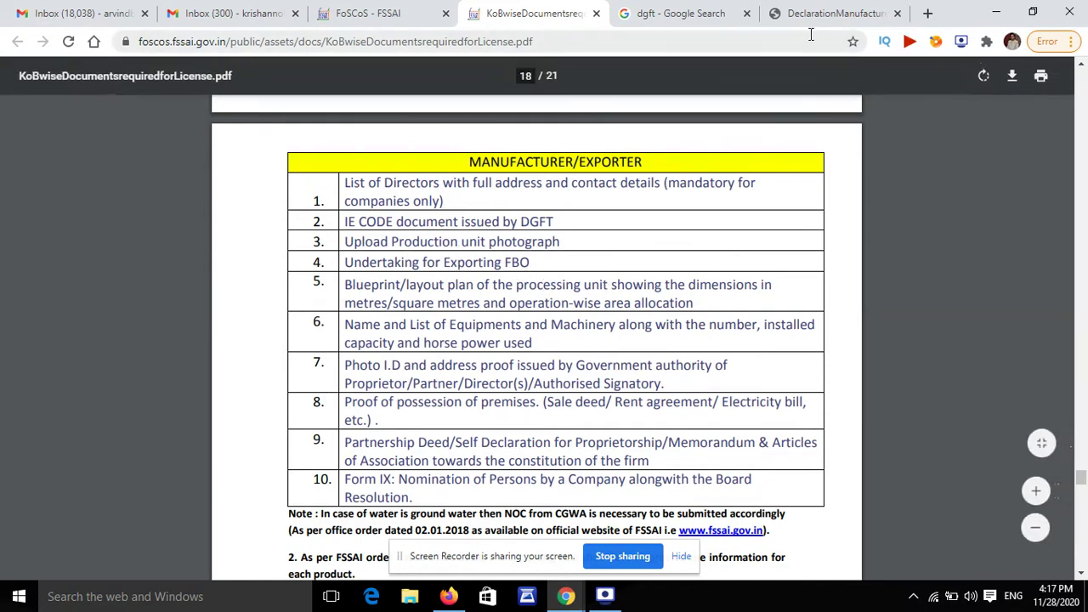
click(827, 13)
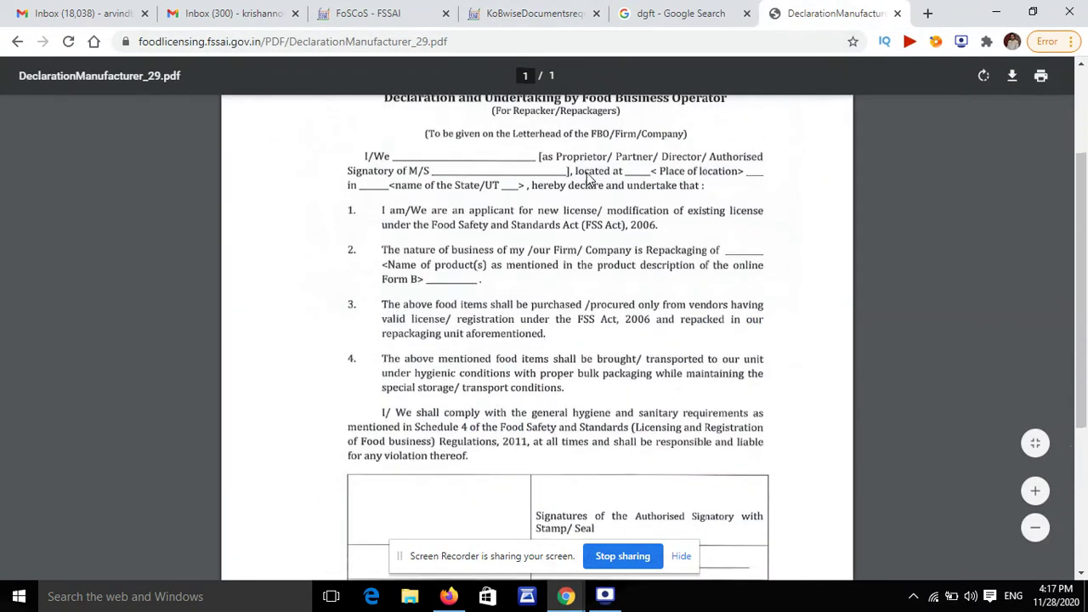
scroll(585, 170, down, 4)
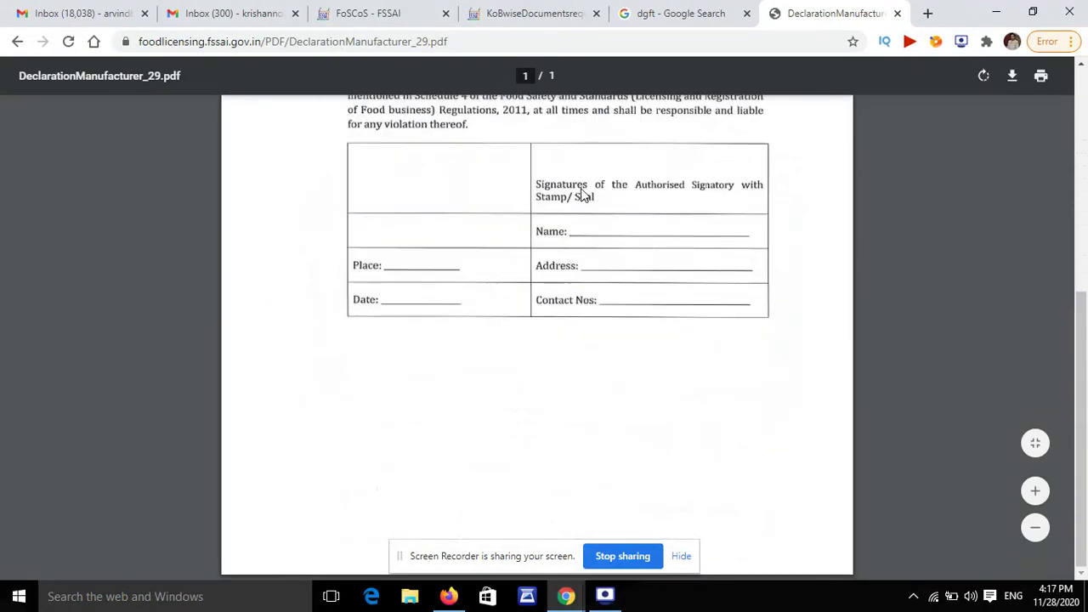
scroll(578, 189, up, 4)
scroll(583, 274, down, 4)
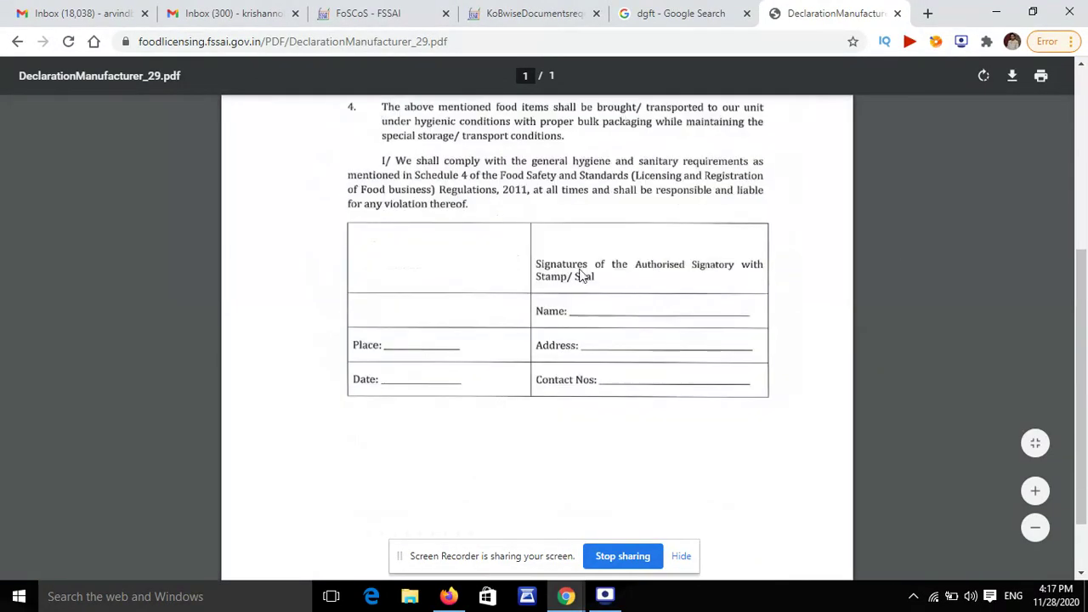
click(595, 11)
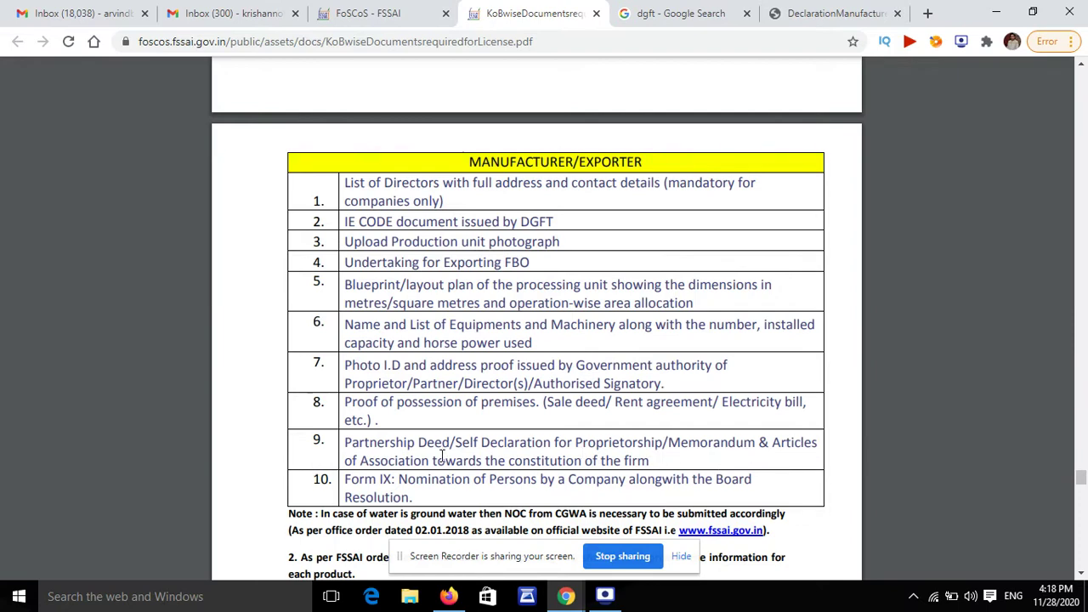
Step: Scroll the KoBwise PDF to the Merchant Exporter table, then view DeclarationManufacturer_29.pdf
scroll(388, 462, down, 2)
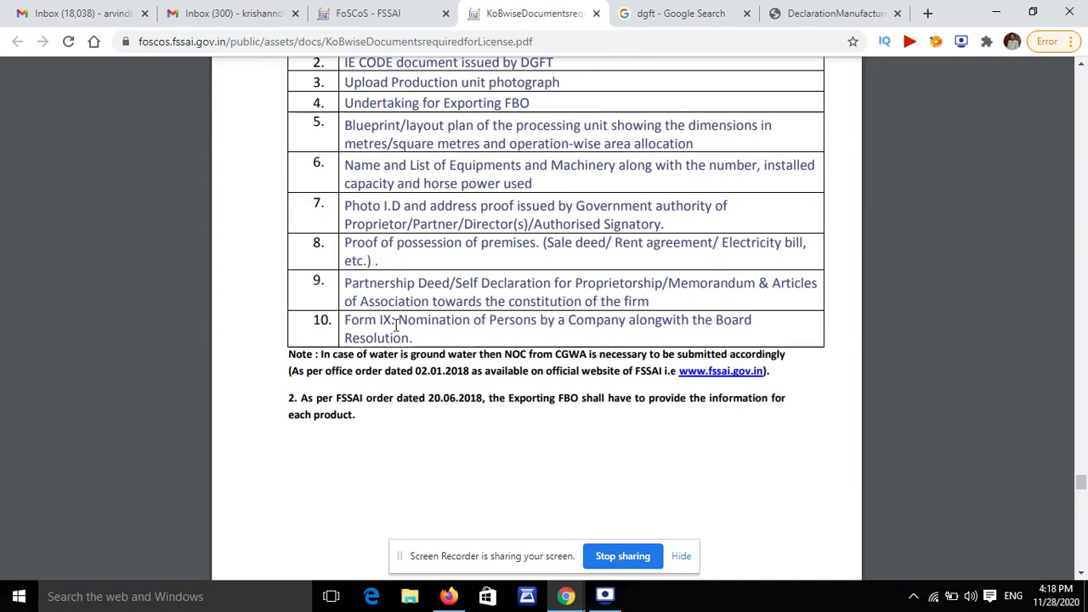
scroll(459, 327, down, 5)
scroll(466, 329, down, 3)
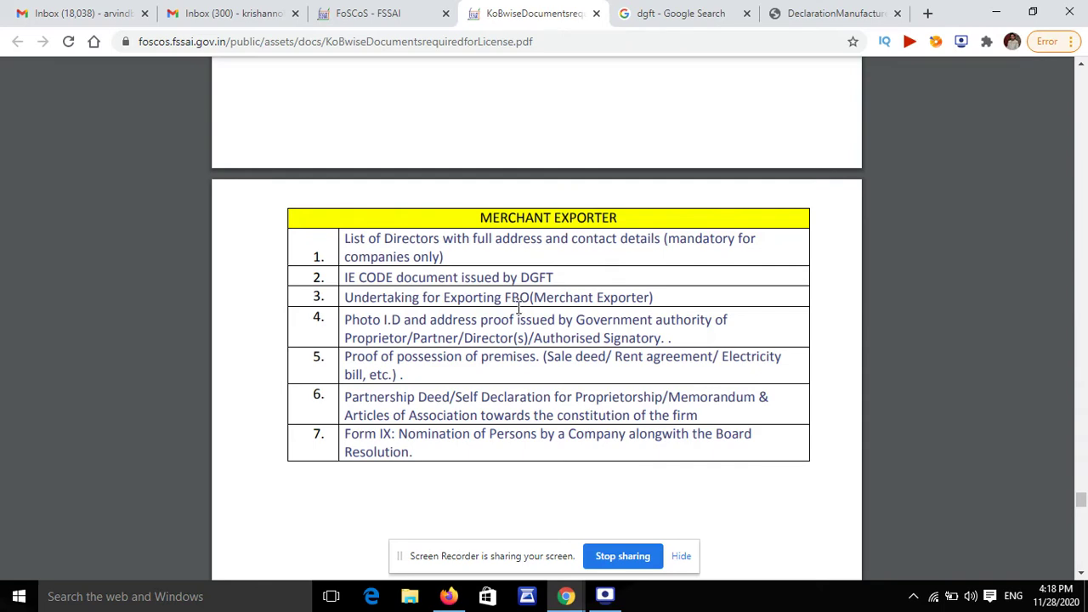
click(829, 13)
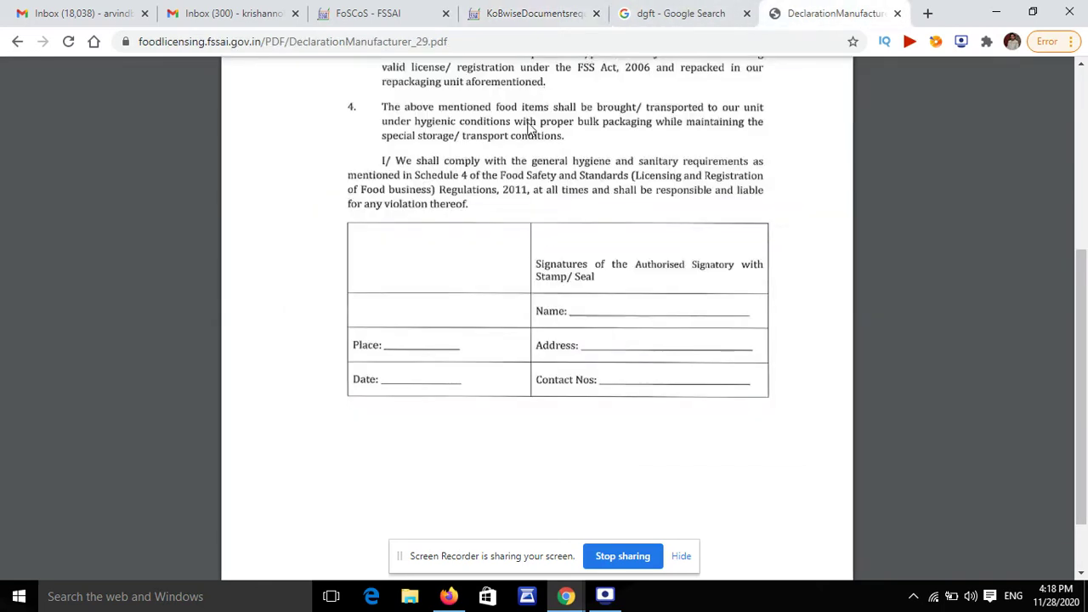
Step: Switch back to KoBwiseDocumentsrequiredforLicense.pdf at the page 19 MERCHANT EXPORTER list
click(493, 15)
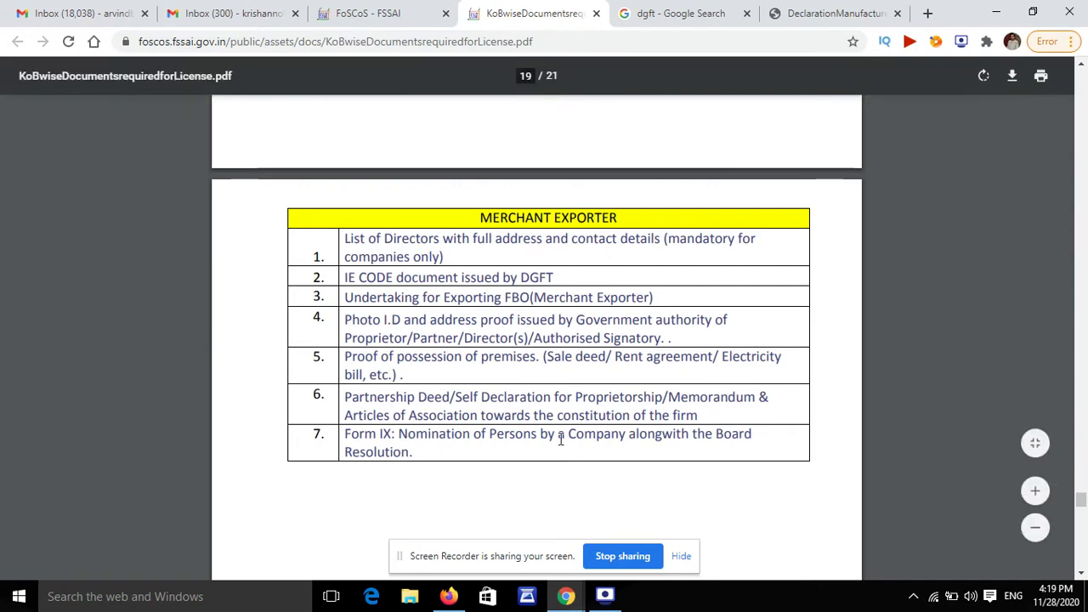
scroll(561, 438, down, 10)
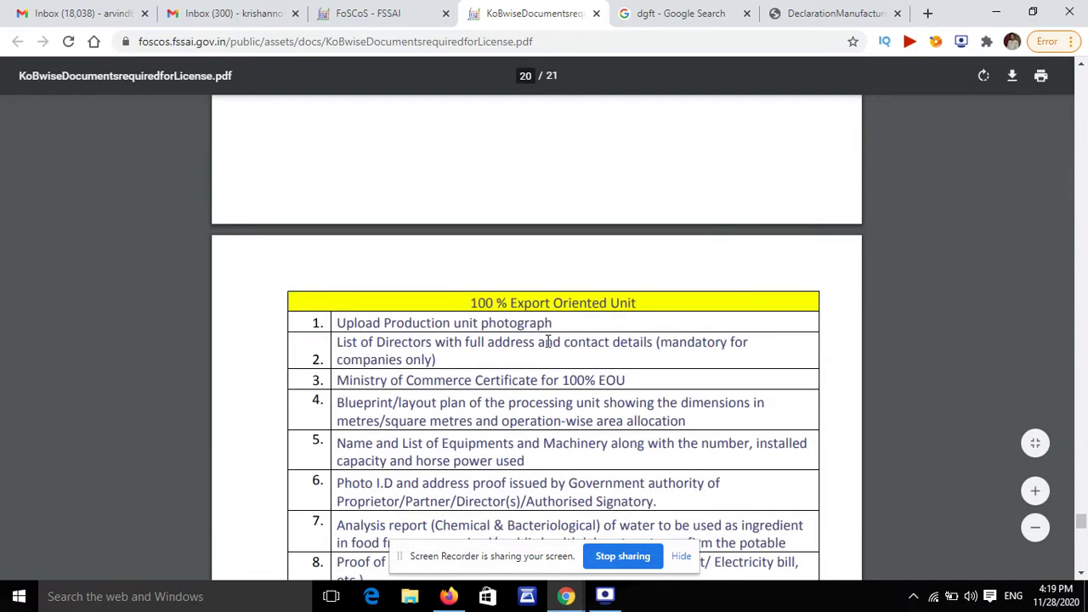
scroll(553, 345, down, 2)
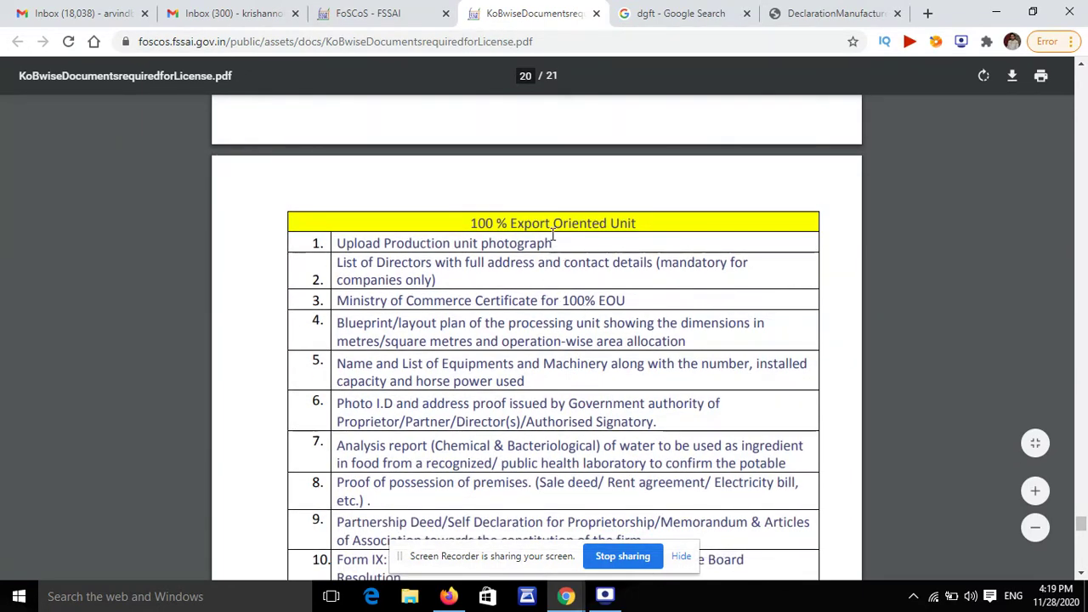
scroll(454, 267, down, 2)
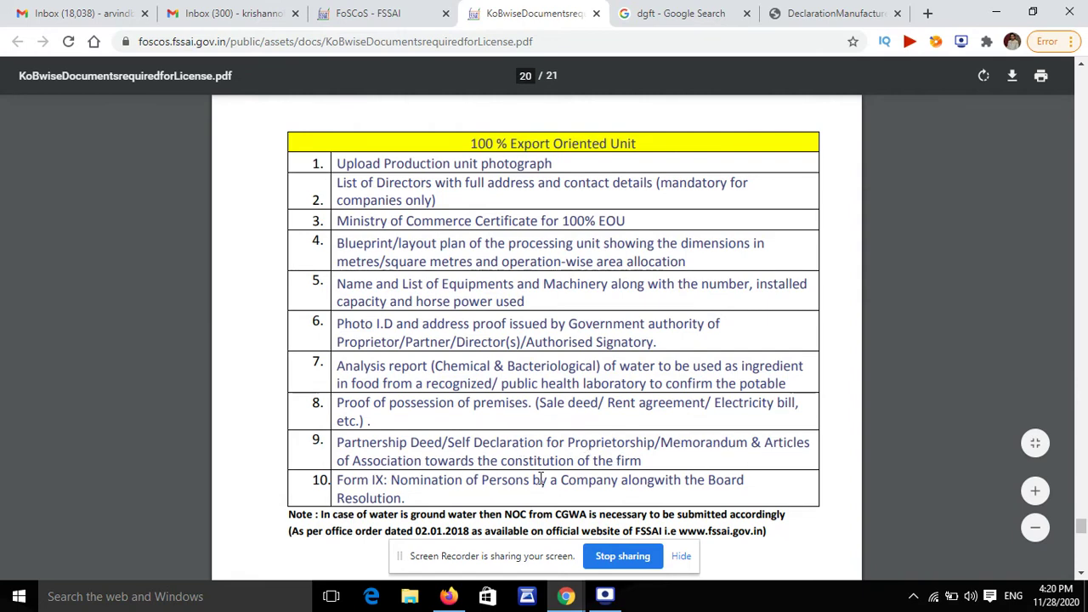
scroll(554, 481, down, 1)
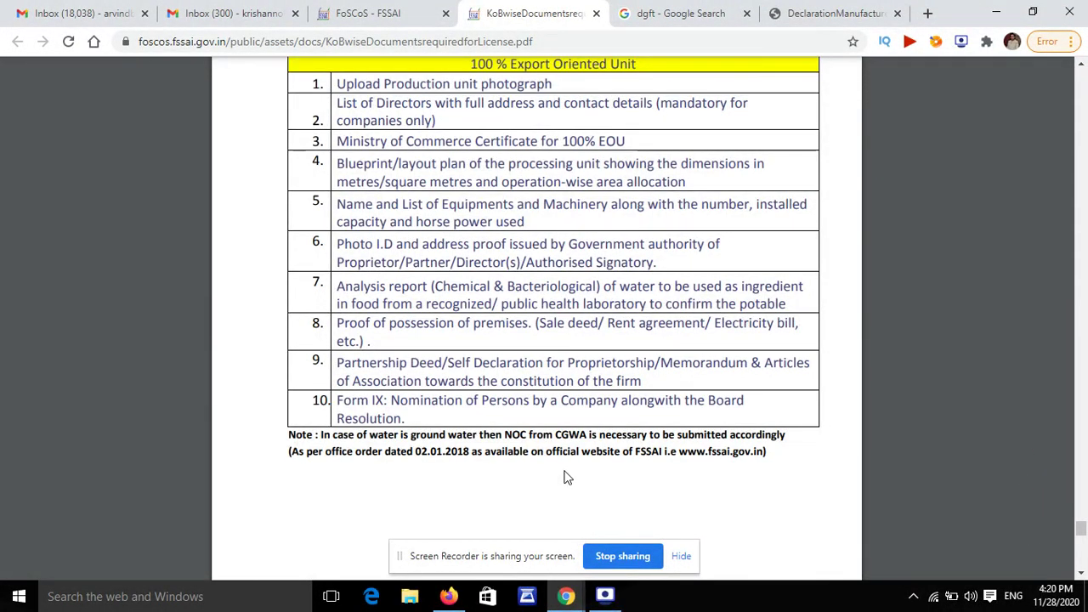
scroll(449, 102, up, 5)
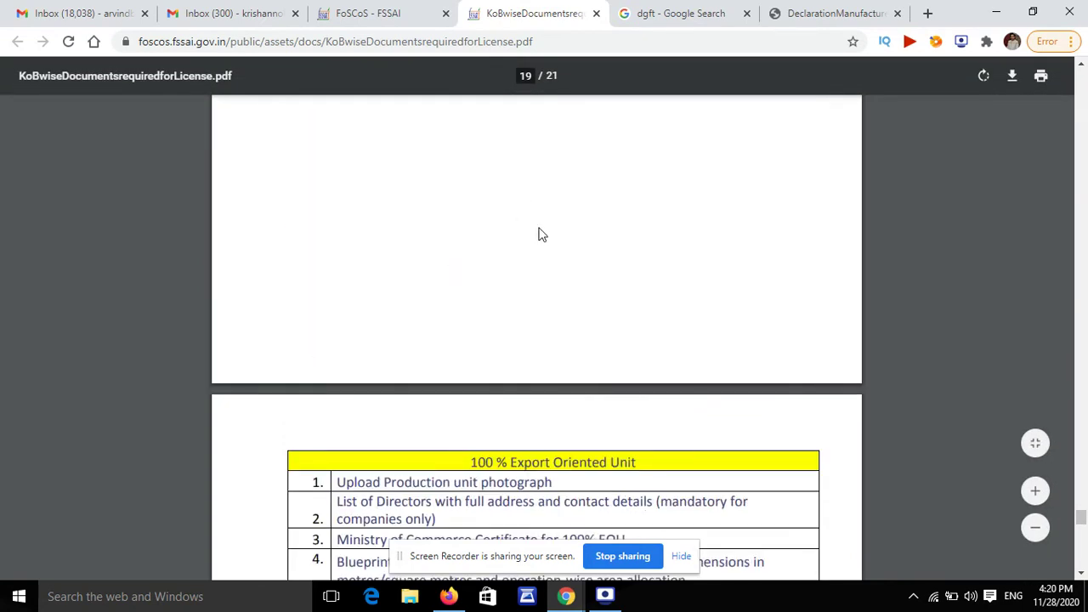
scroll(578, 90, up, 5)
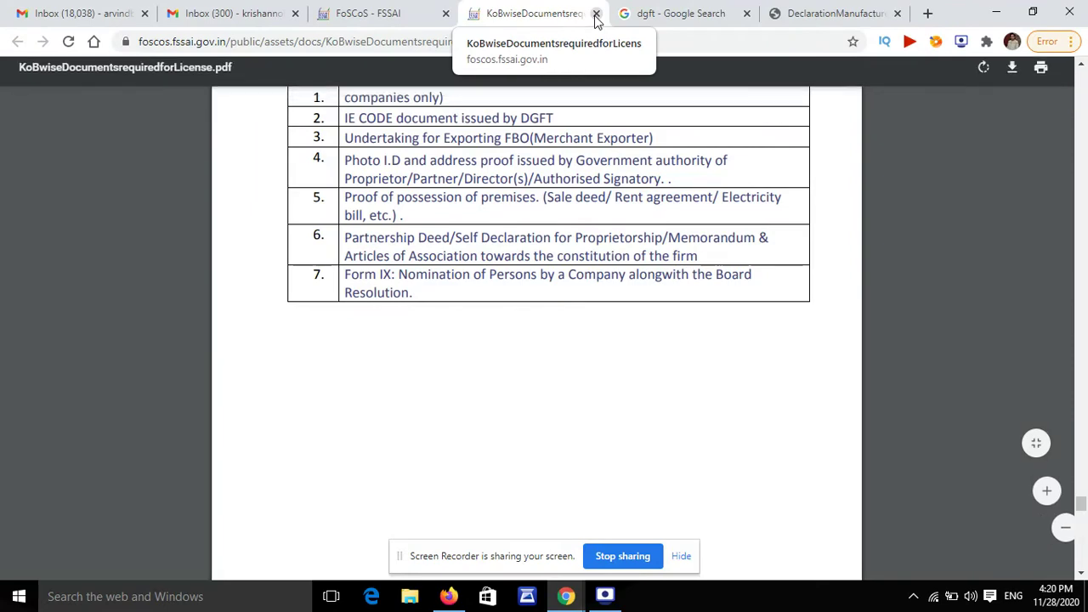
Step: Close the documents PDF and sign in to FoSCoS by entering the captcha code
click(595, 15)
click(425, 13)
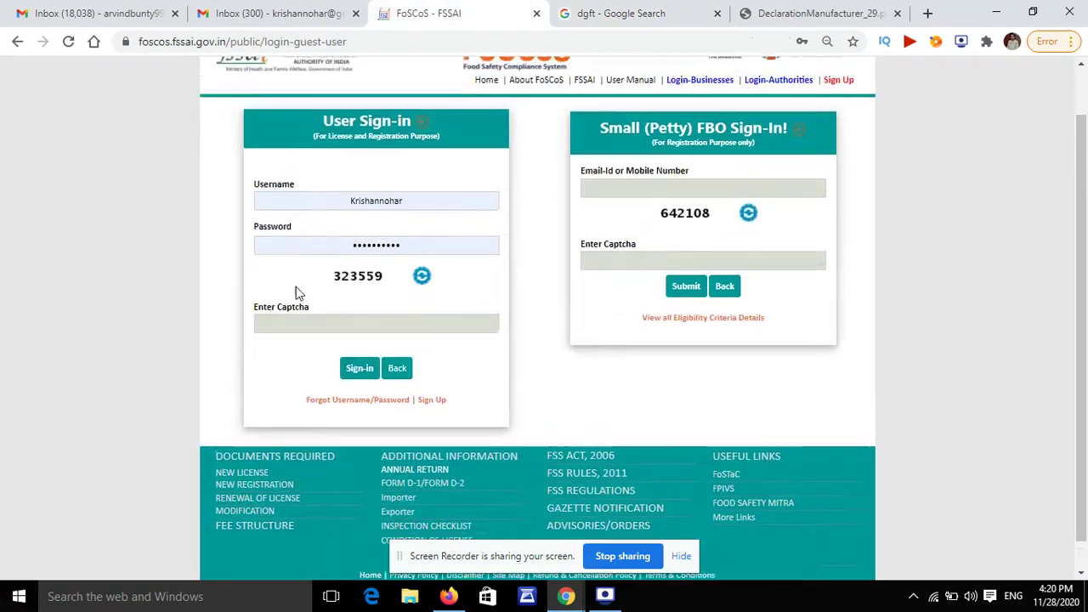
click(382, 376)
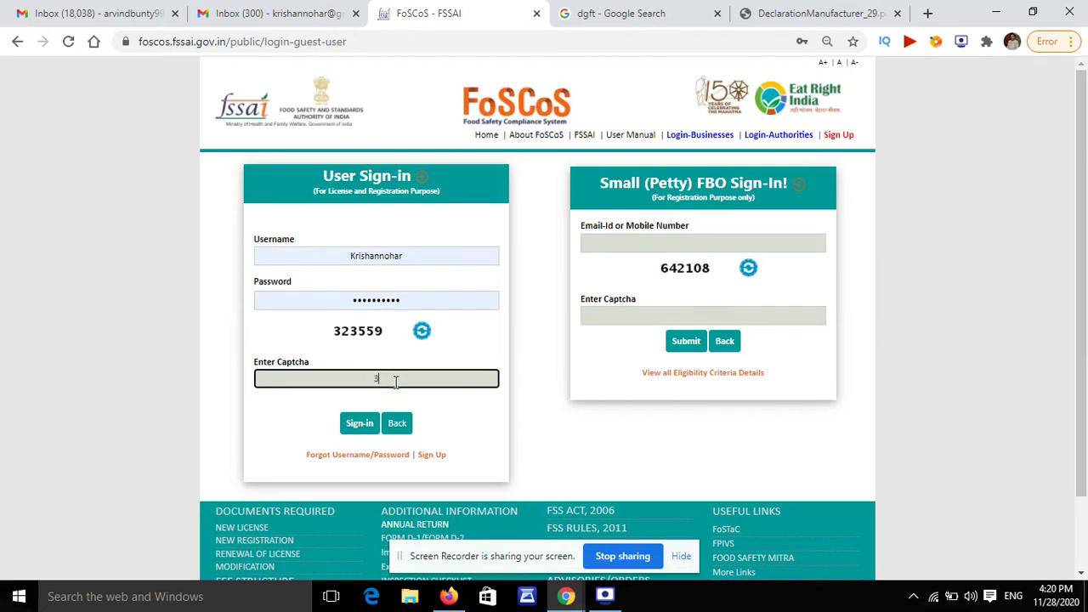
text(323559)
right_click(394, 379)
click(357, 424)
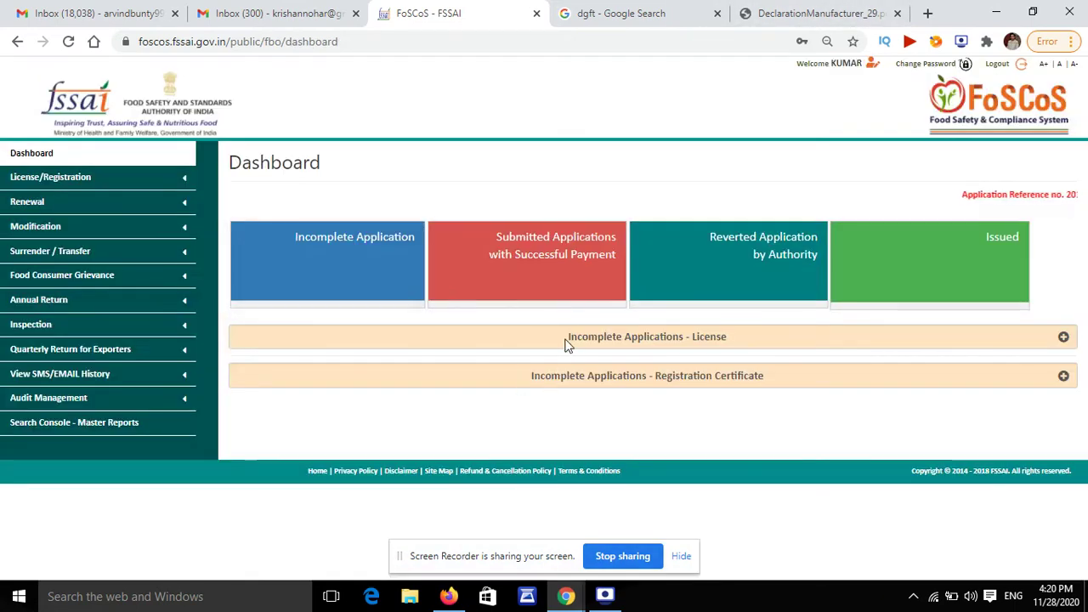
Step: Delete the existing incomplete licence application
click(566, 340)
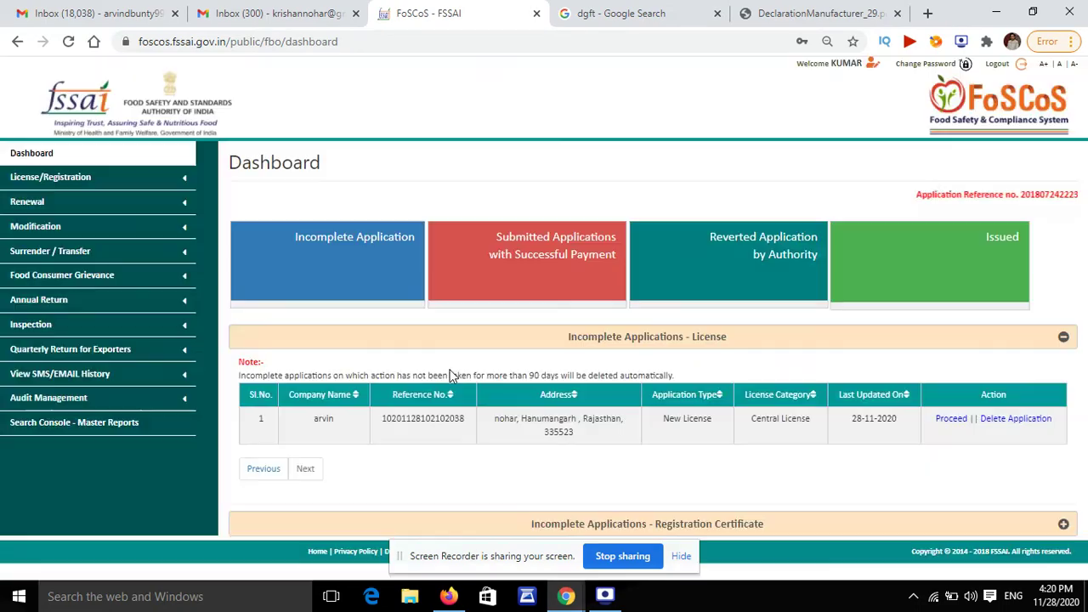
click(992, 419)
click(522, 189)
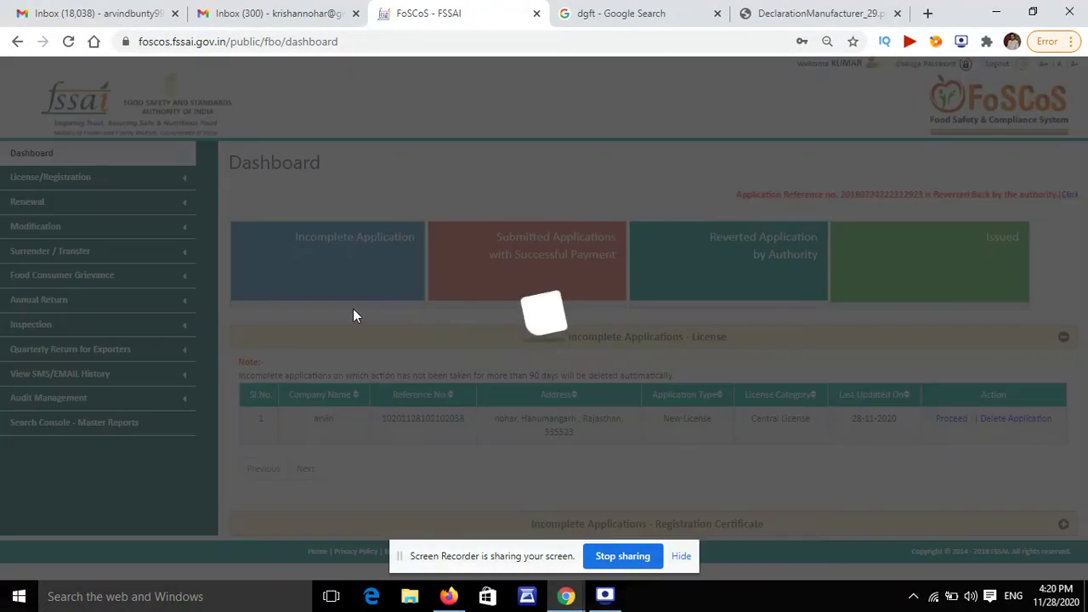
Step: Start a new licence application with Rajasthan as the premises state
click(98, 177)
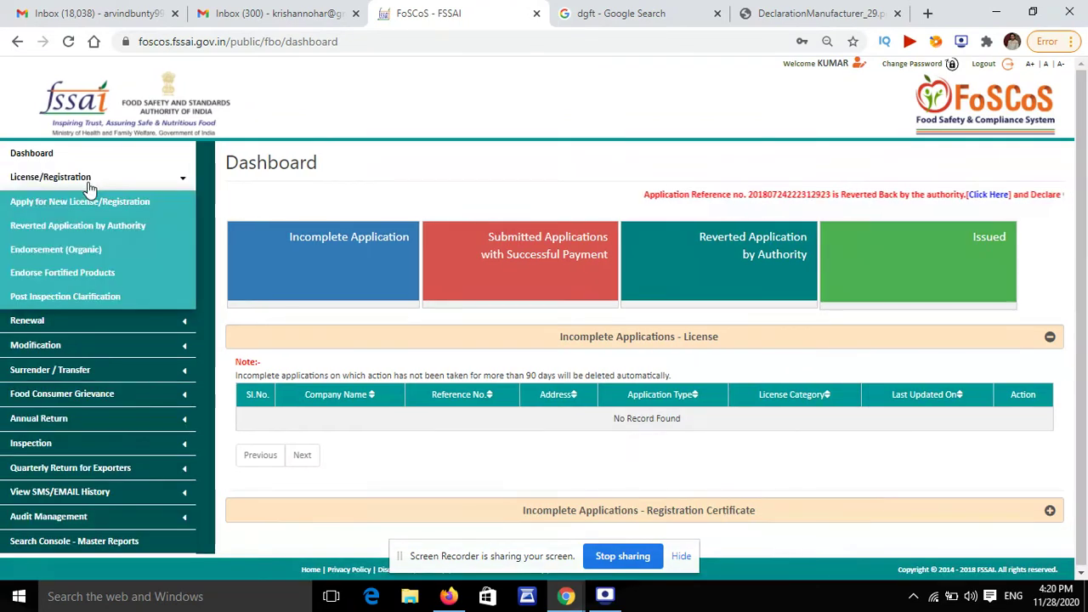
click(98, 205)
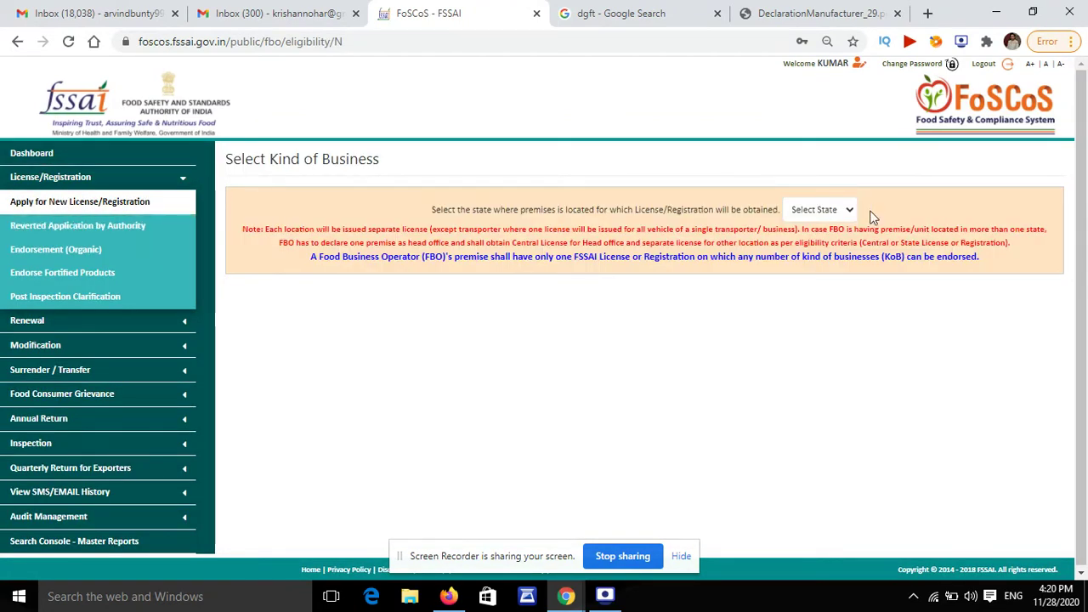
click(872, 211)
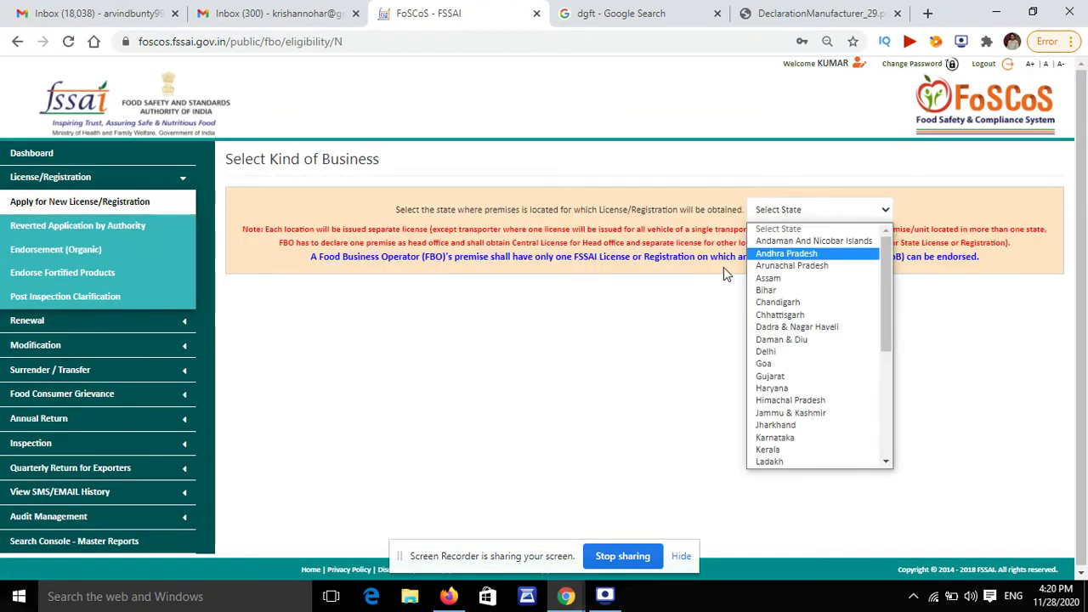
key(r)
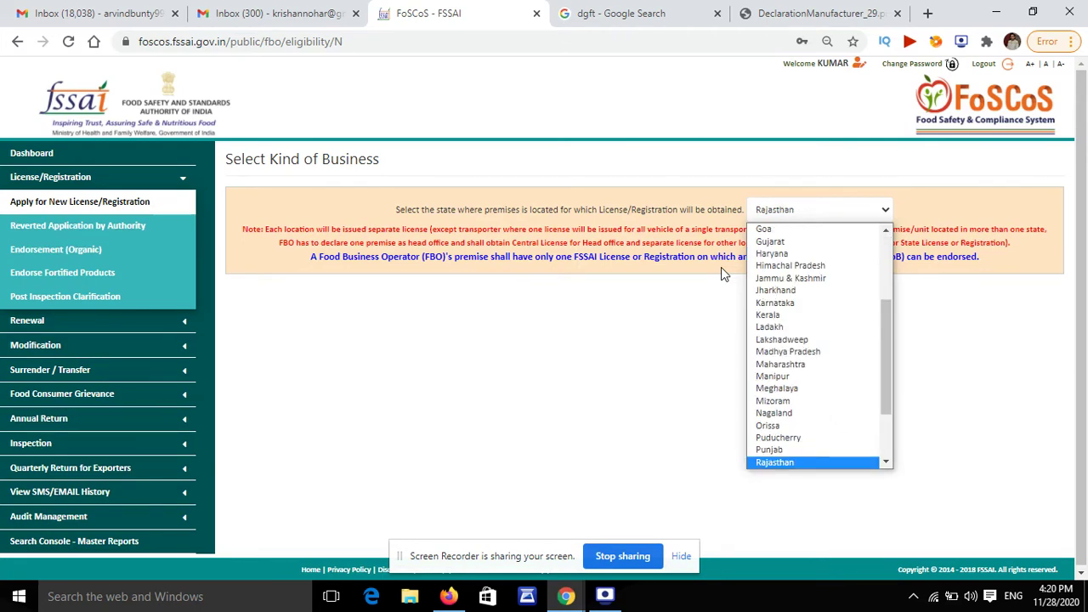
key(Return)
scroll(595, 242, down, 1)
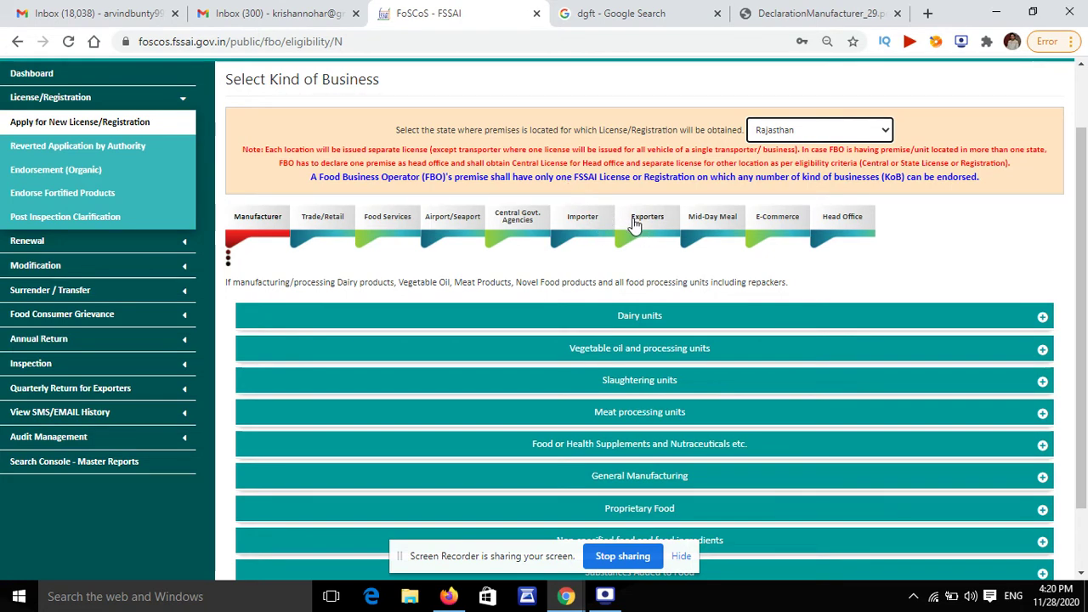
Step: Check eligibility for Exporters – Trader / Merchant – Only Exports, confirming a Central License
click(635, 223)
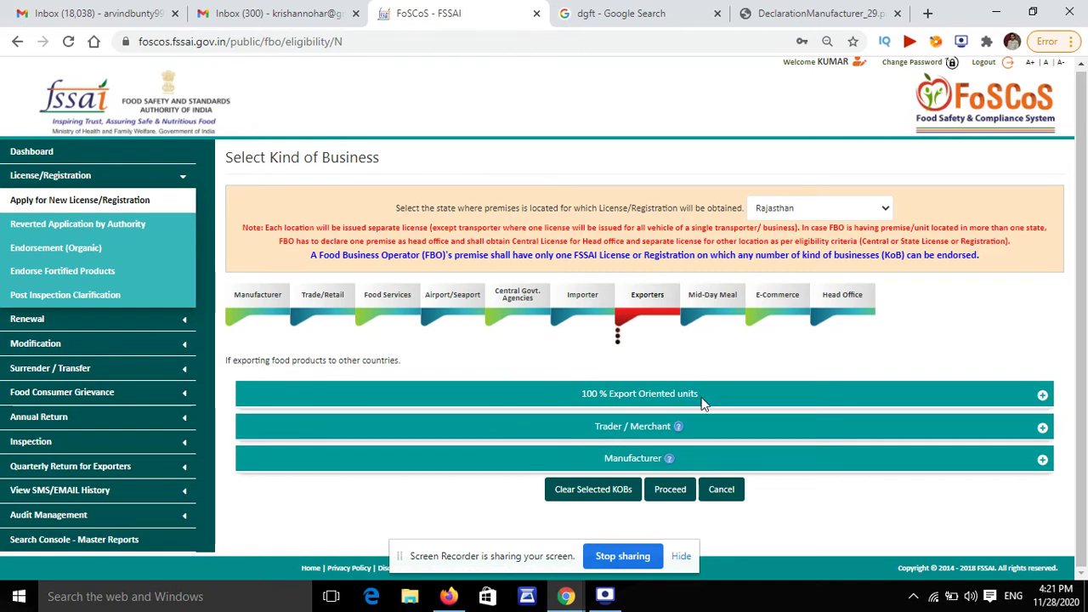
click(777, 399)
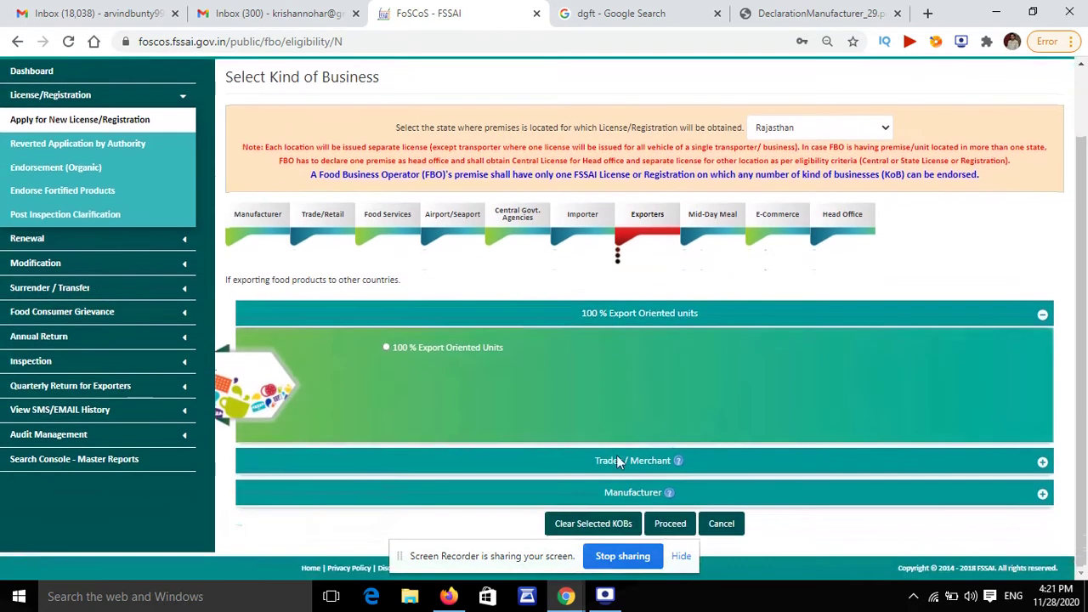
click(649, 462)
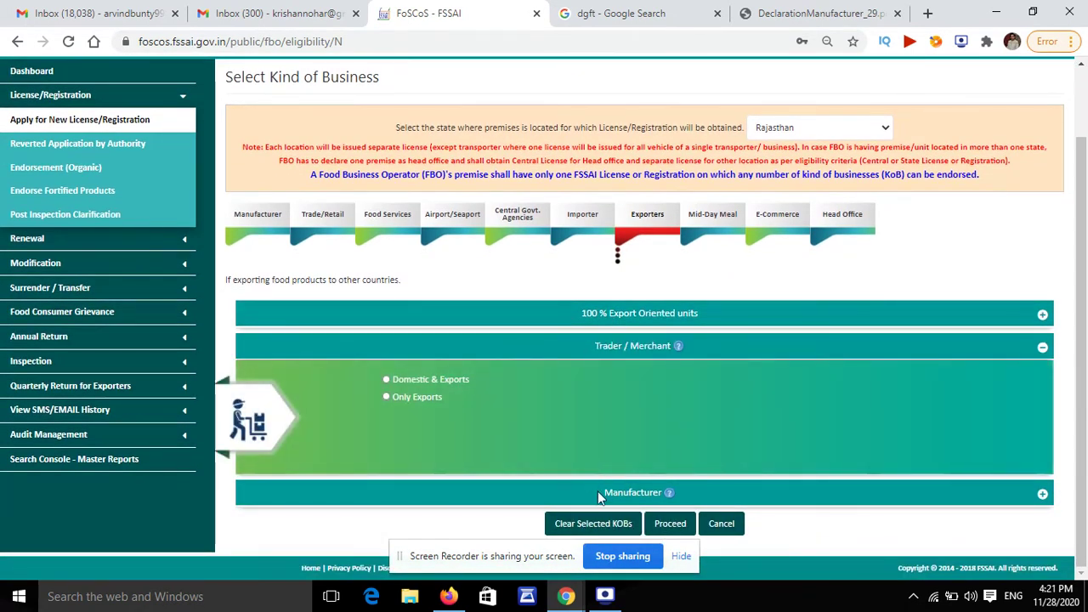
click(600, 495)
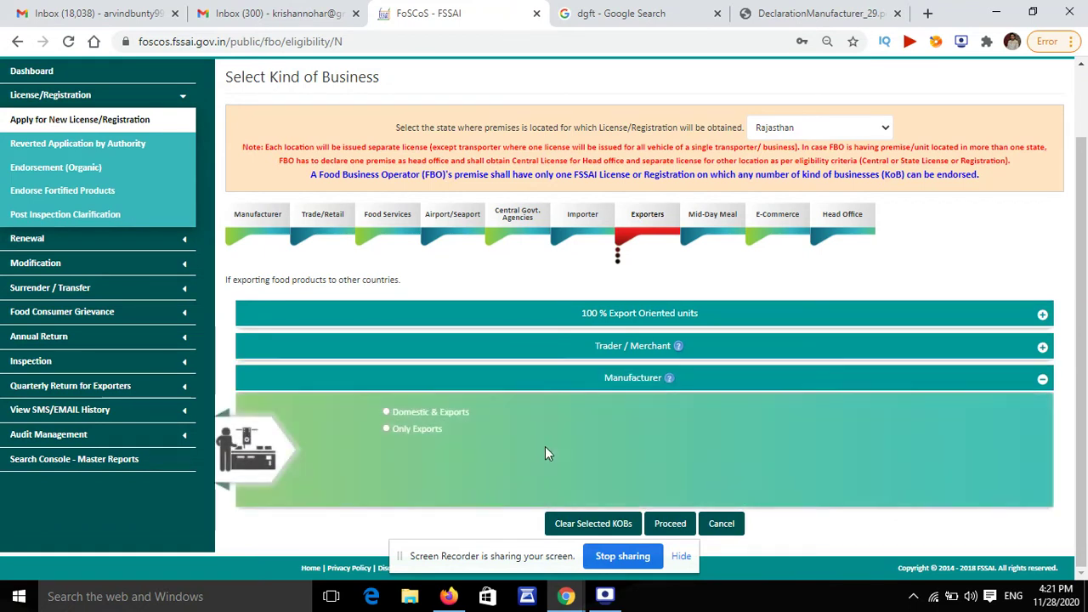
click(640, 344)
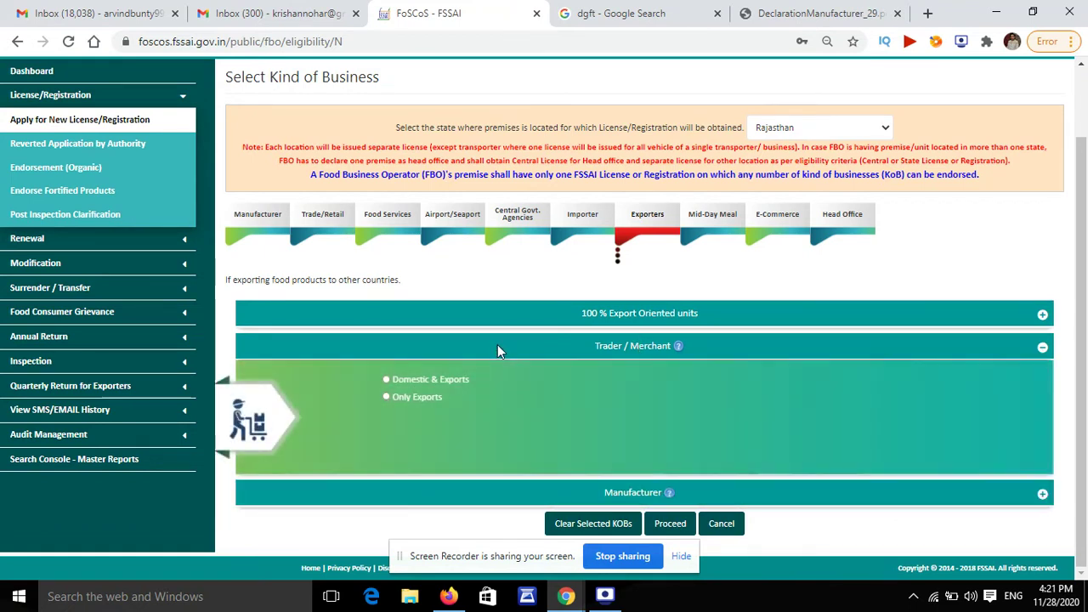
click(385, 379)
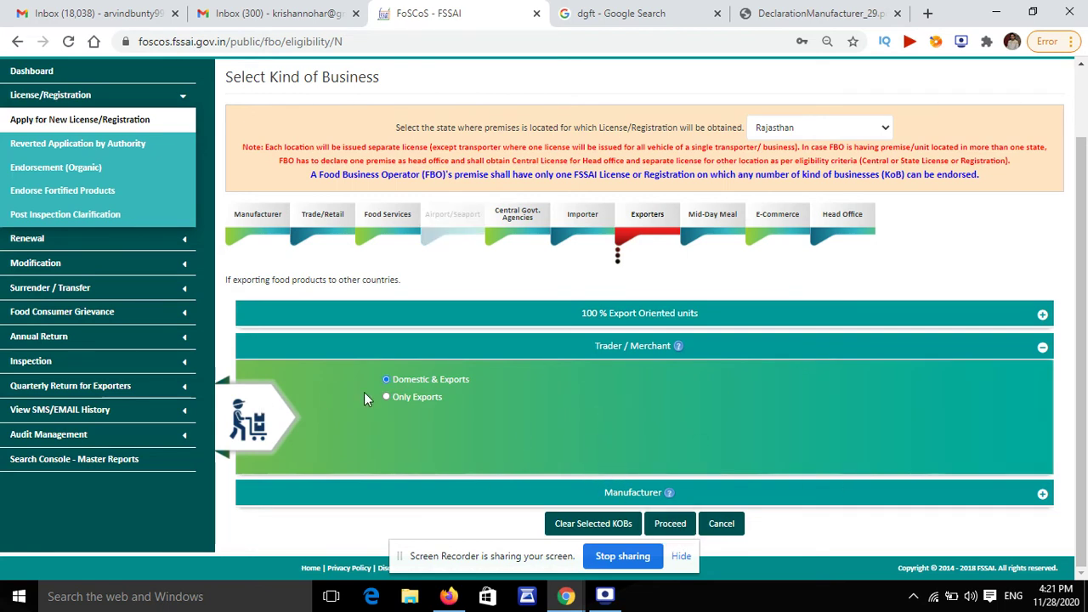
click(668, 525)
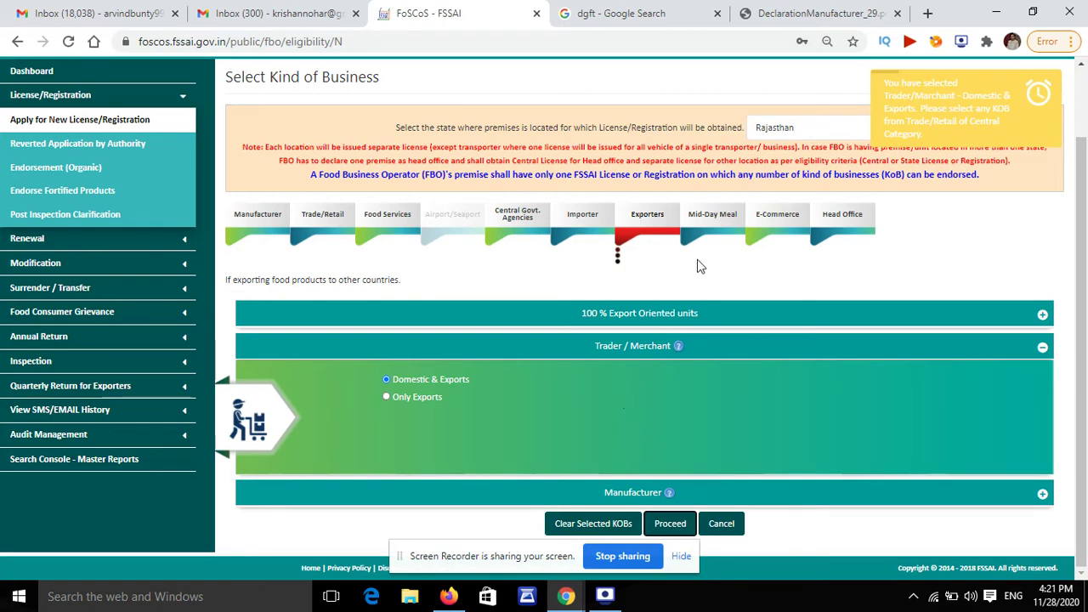
click(387, 398)
click(670, 523)
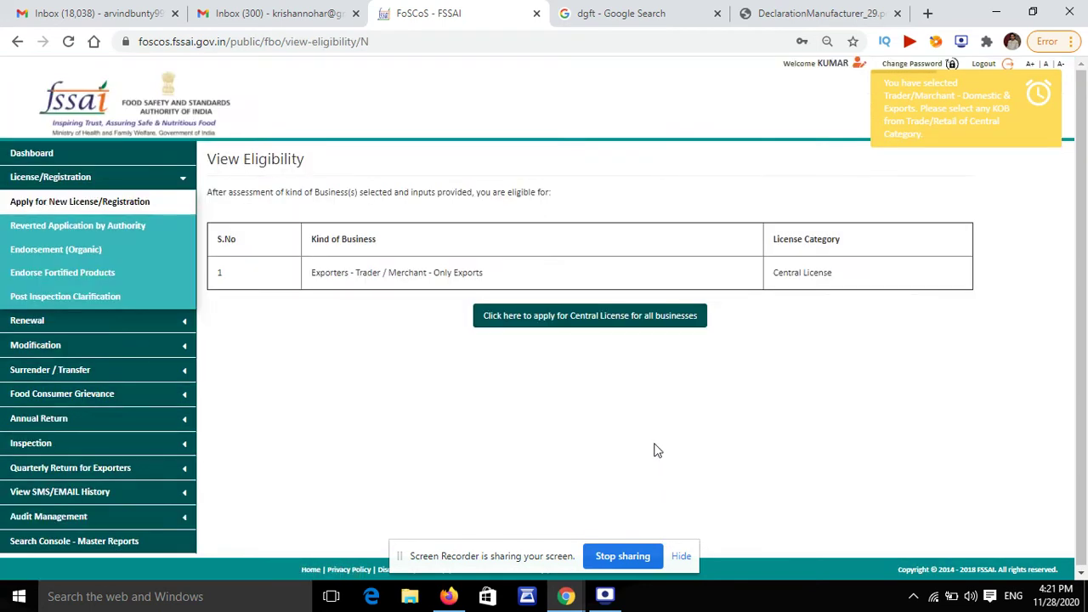
Step: Begin the Central License application with company name ARVI AND COMPANY and the premises address
click(555, 326)
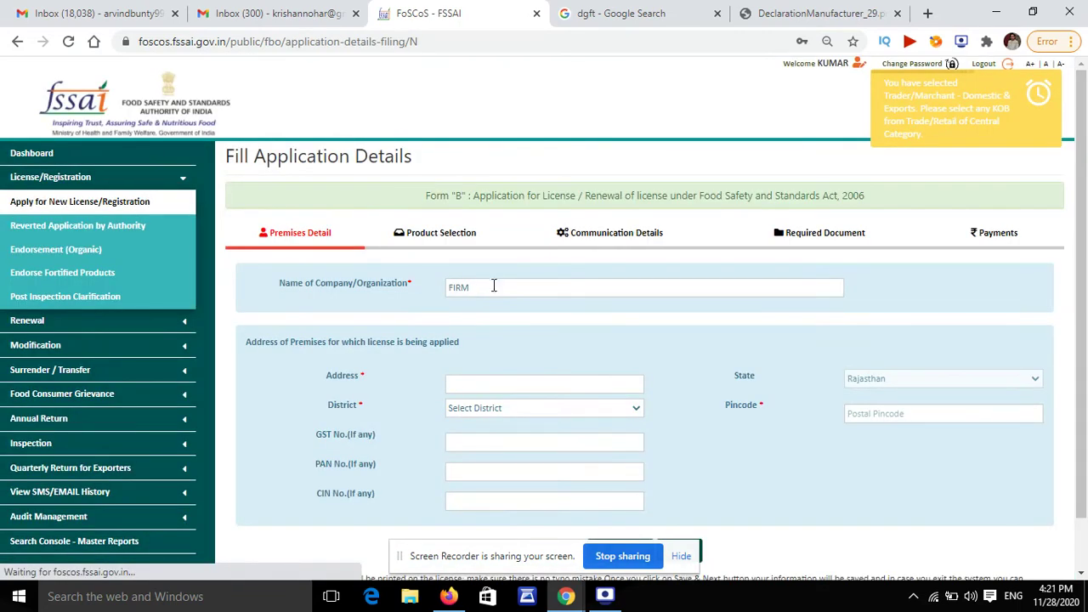
double_click(493, 287)
text(ARVI)
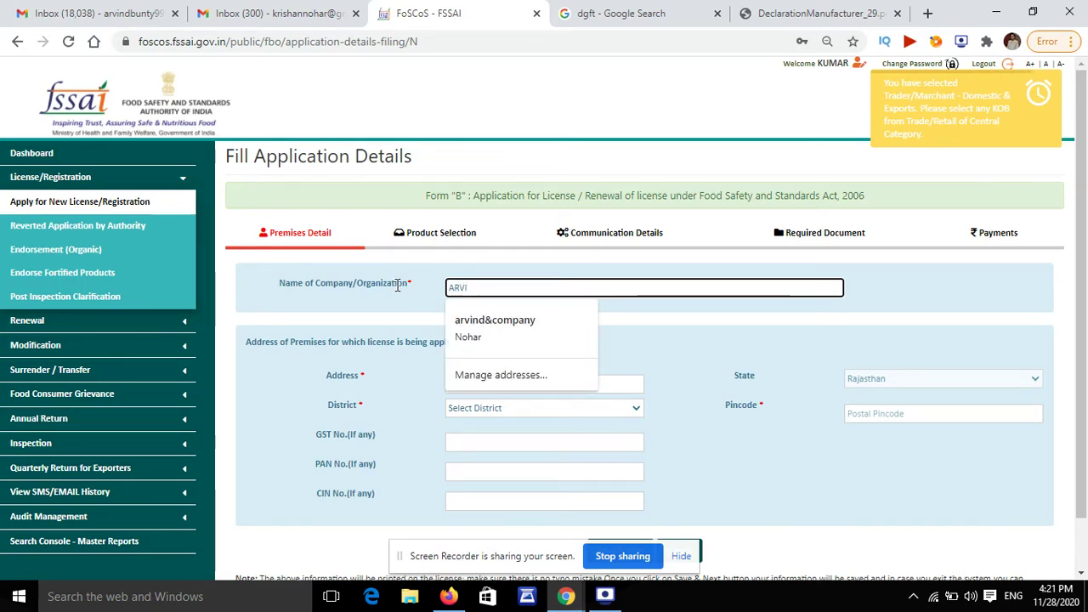
text( A)
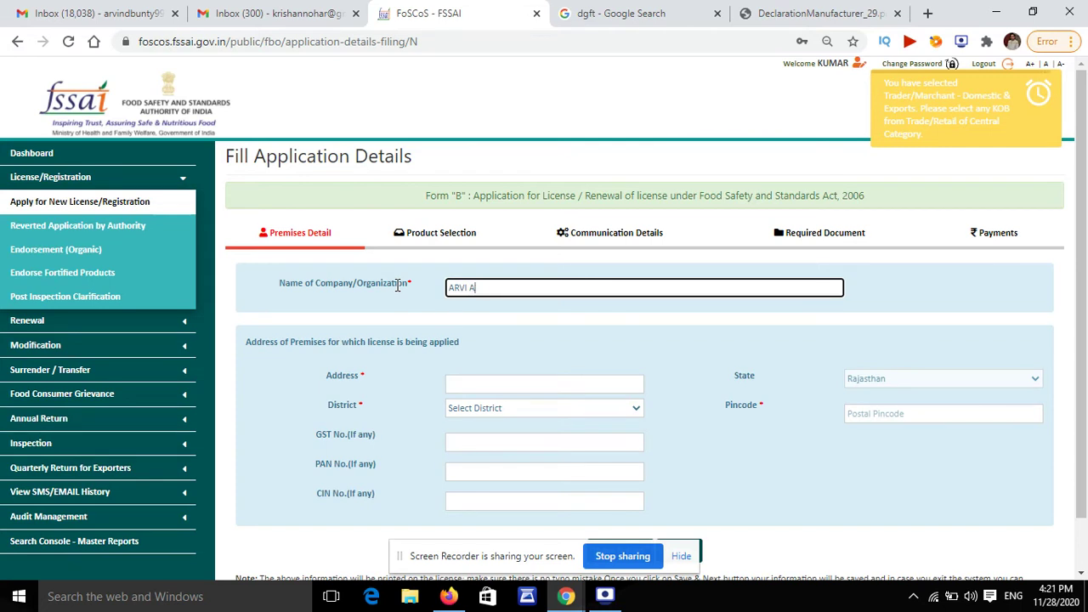
text(ND CO)
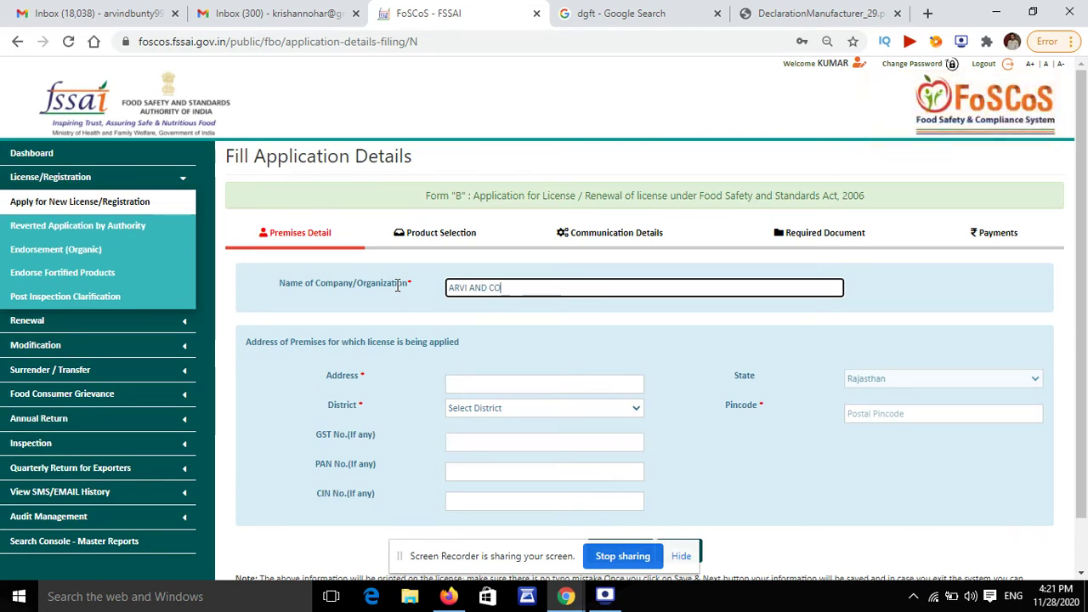
text(MPANEY)
key(Tab)
text(NOHA)
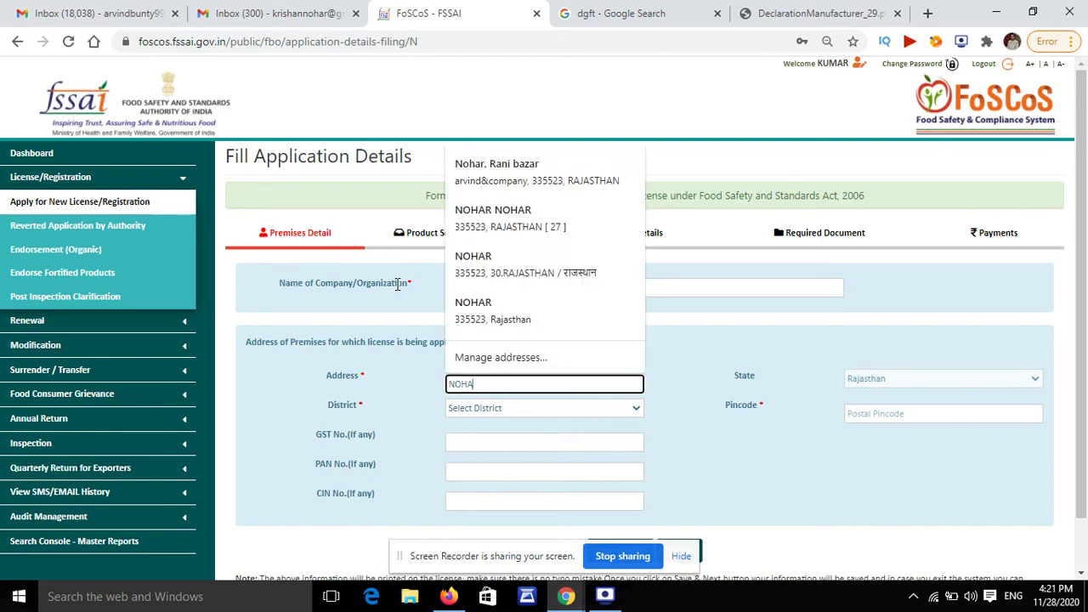
Step: Set district to Hanumangarh, enter the premises pincode, and save the premises details
key(Tab)
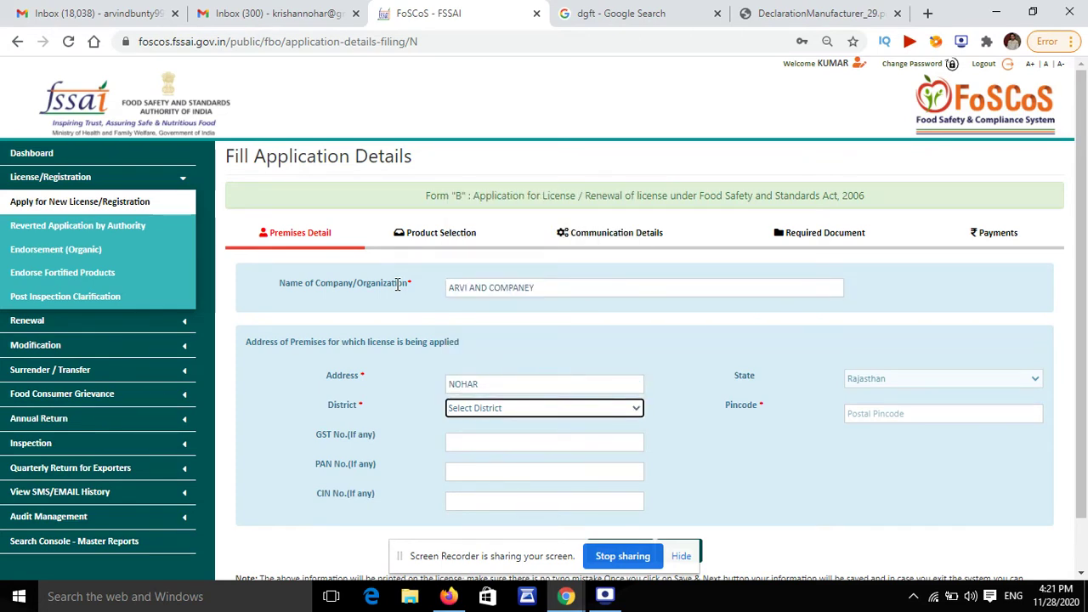
key(h)
key(Tab)
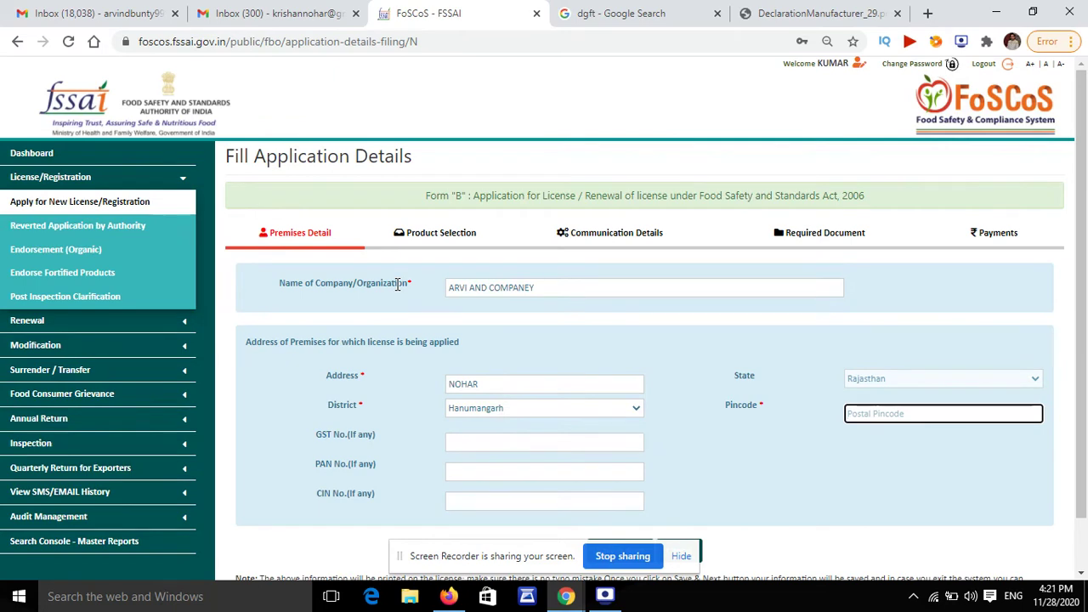
text(335523)
key(Tab)
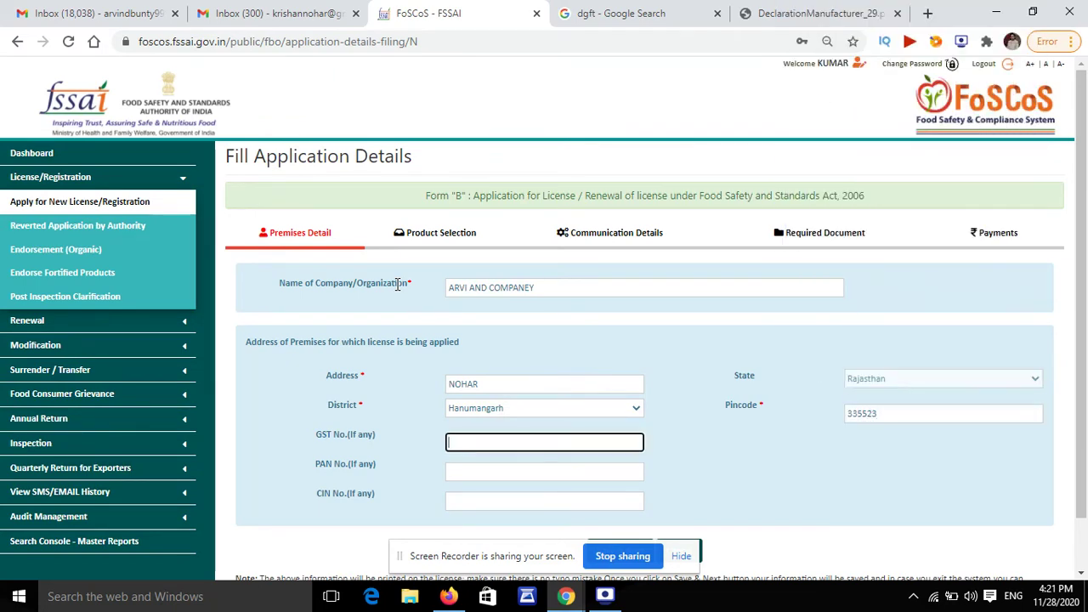
scroll(539, 447, down, 1)
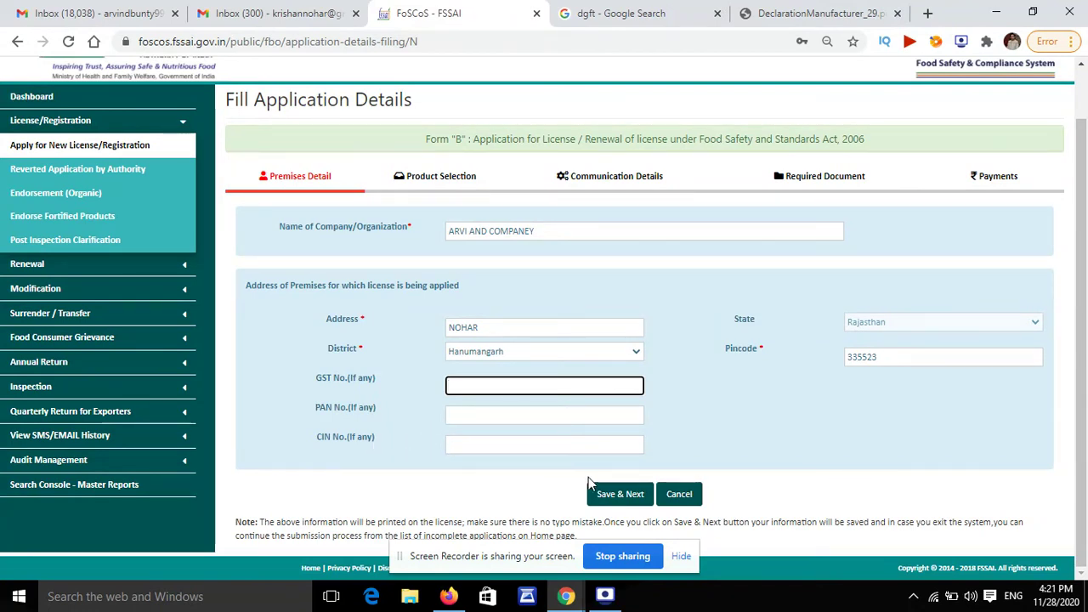
click(619, 496)
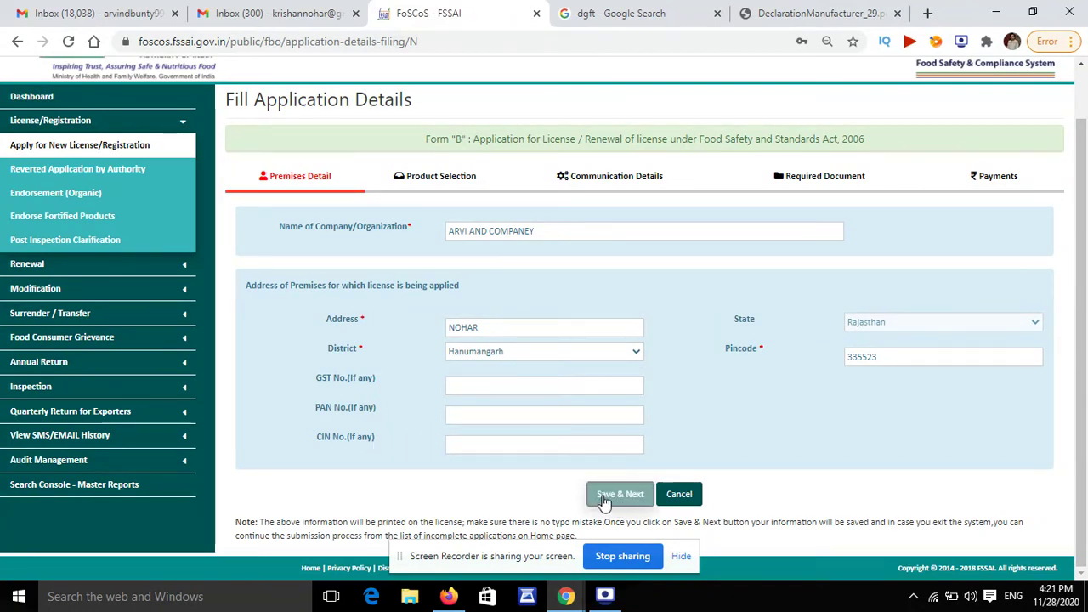
Step: Use the registered premises address as the correspondence address
scroll(691, 393, down, 2)
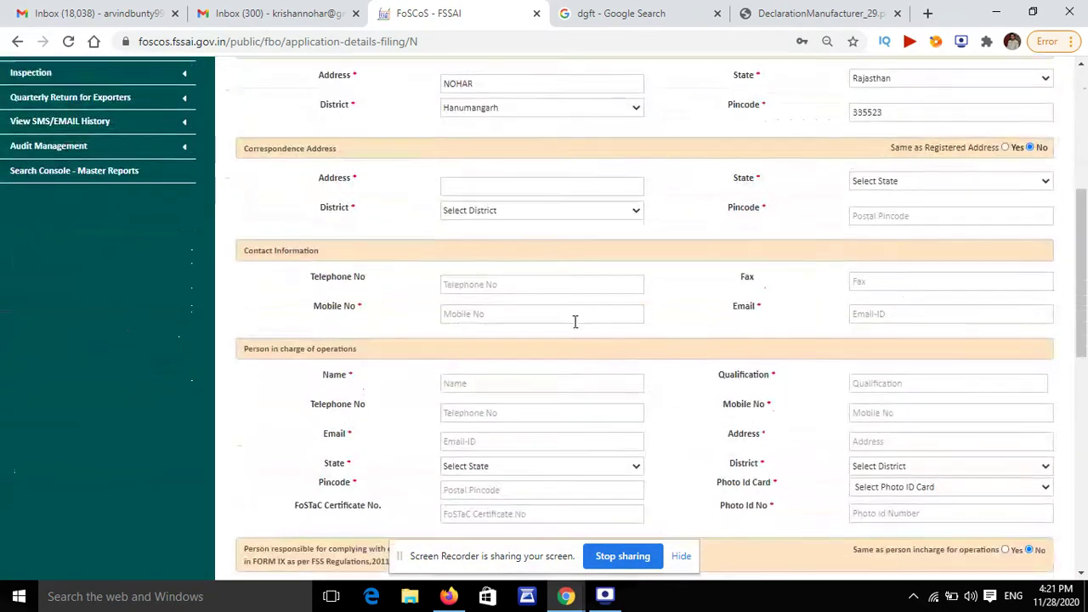
scroll(576, 320, up, 3)
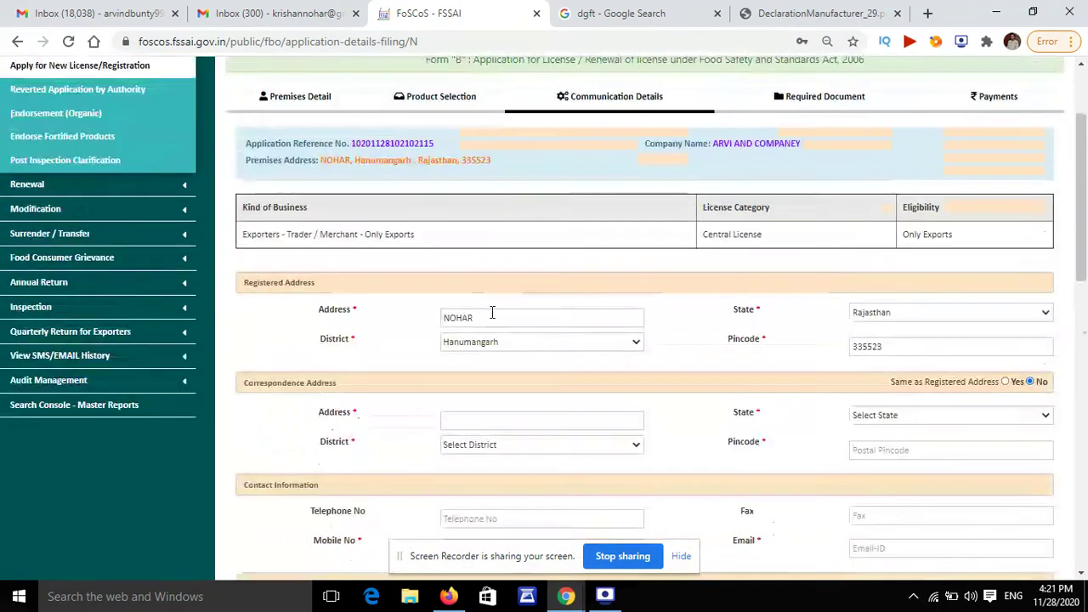
click(1005, 381)
Step: Enter the applicant's contact mobile number and e-mail address
scroll(605, 353, down, 3)
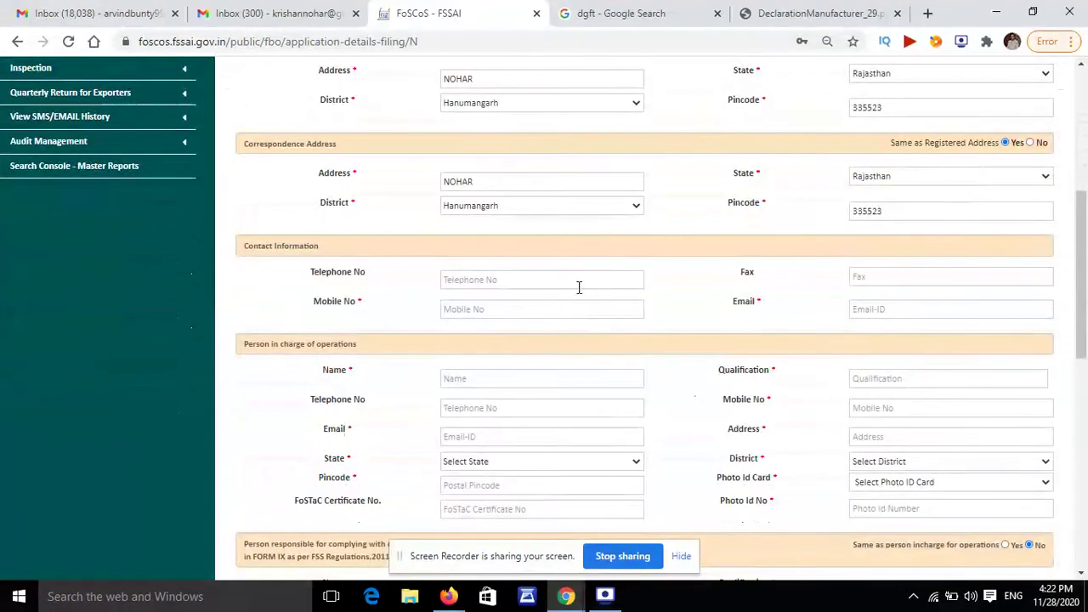
click(548, 309)
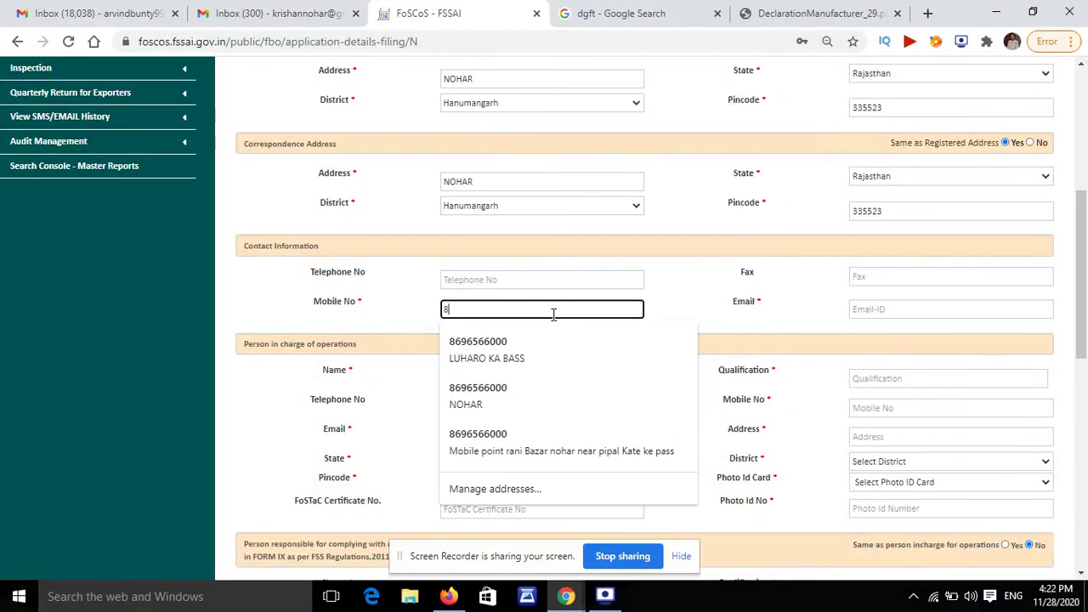
key(Tab)
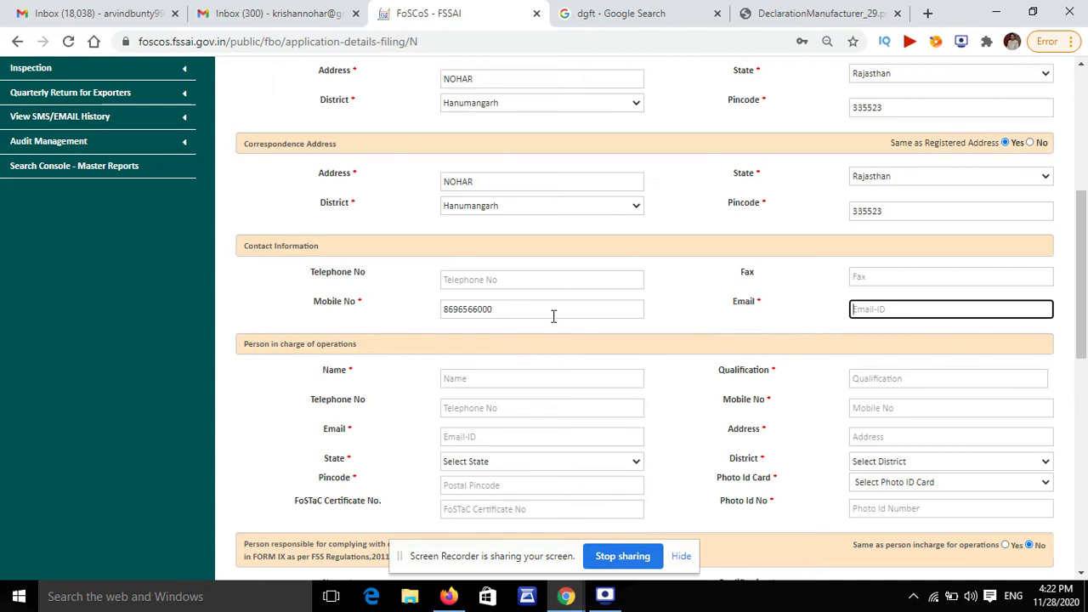
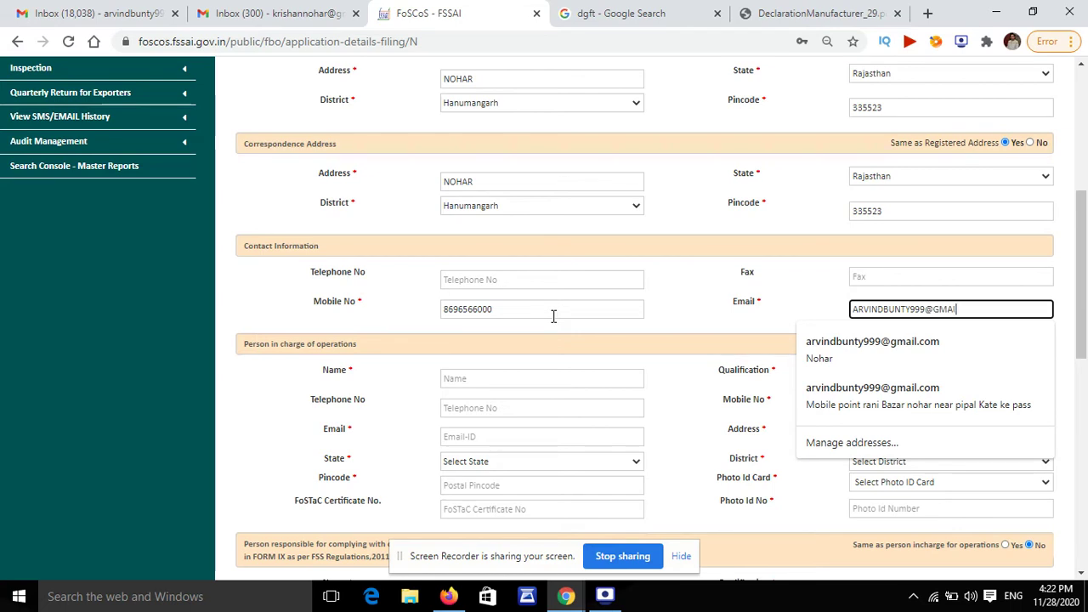
key(Tab)
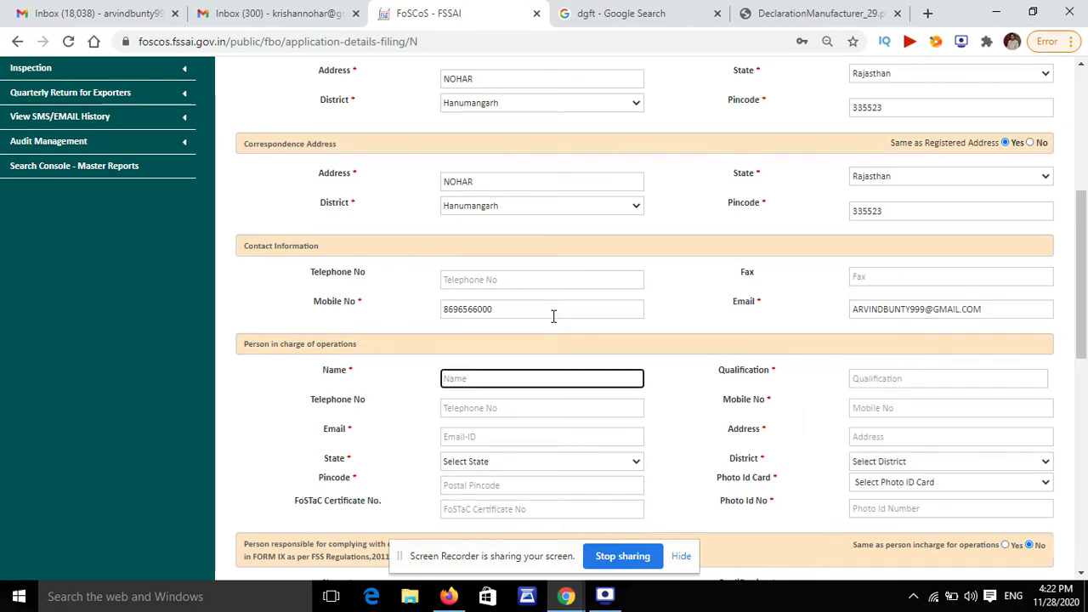
Step: Enter the person in charge's name, 10th qualification, mobile number and e-mail address
text(ARVIND)
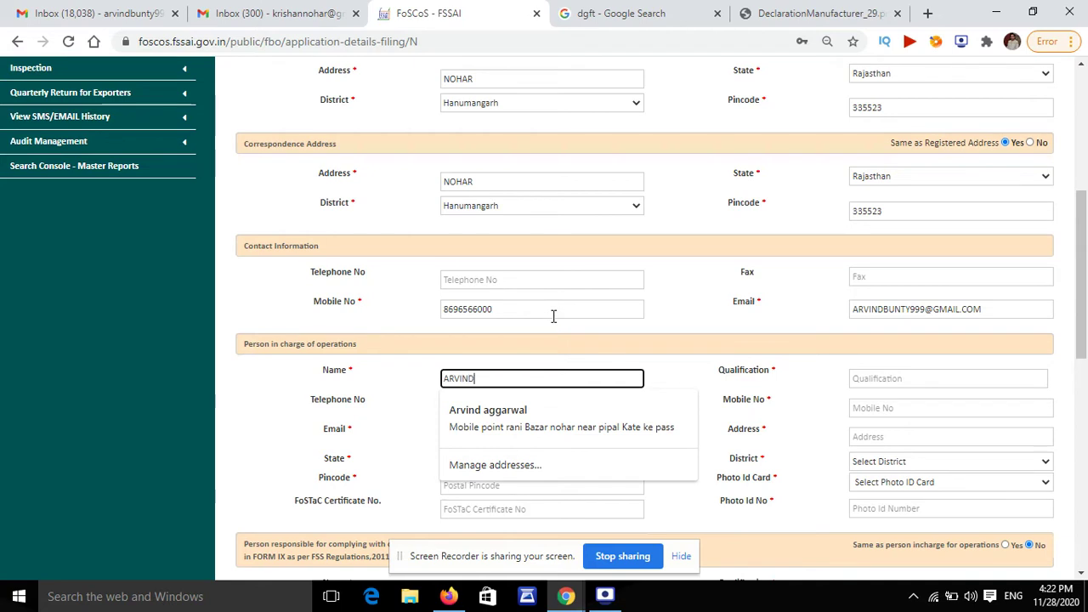
key(Tab)
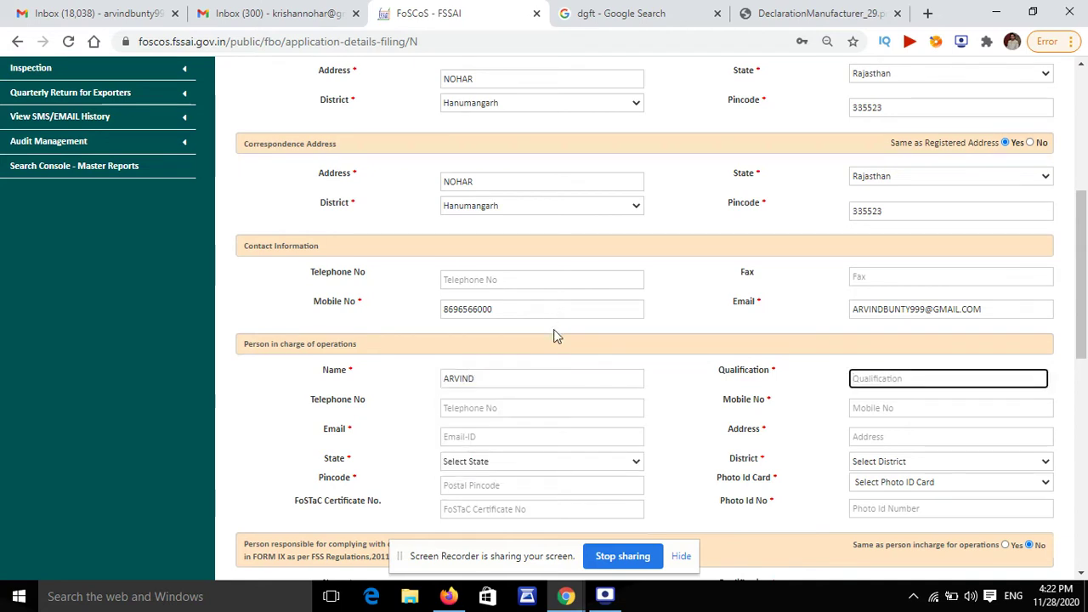
text(10th)
key(Tab)
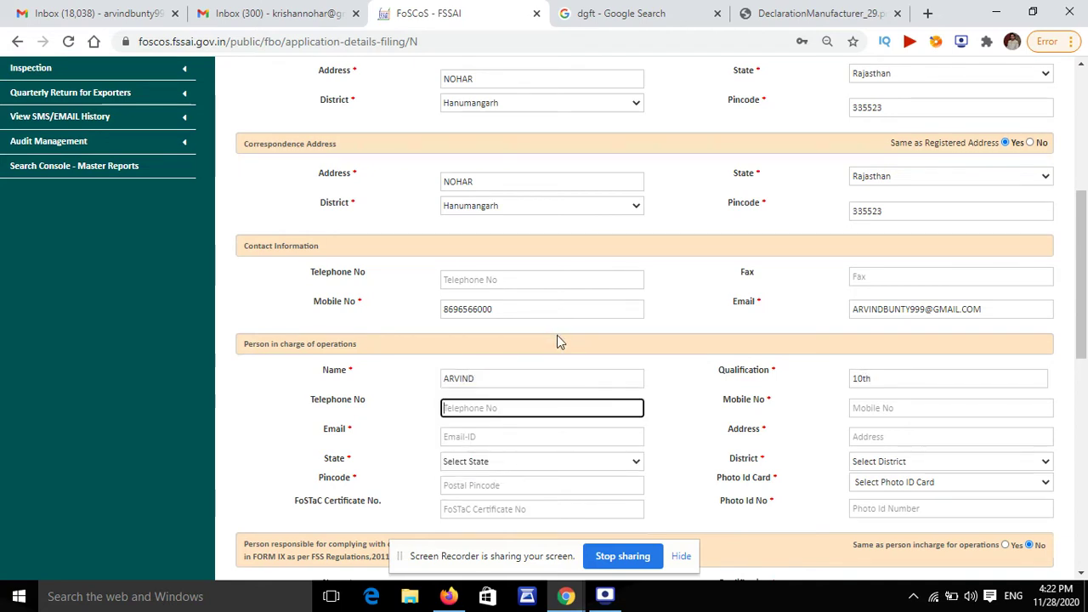
key(Tab)
text(8696)
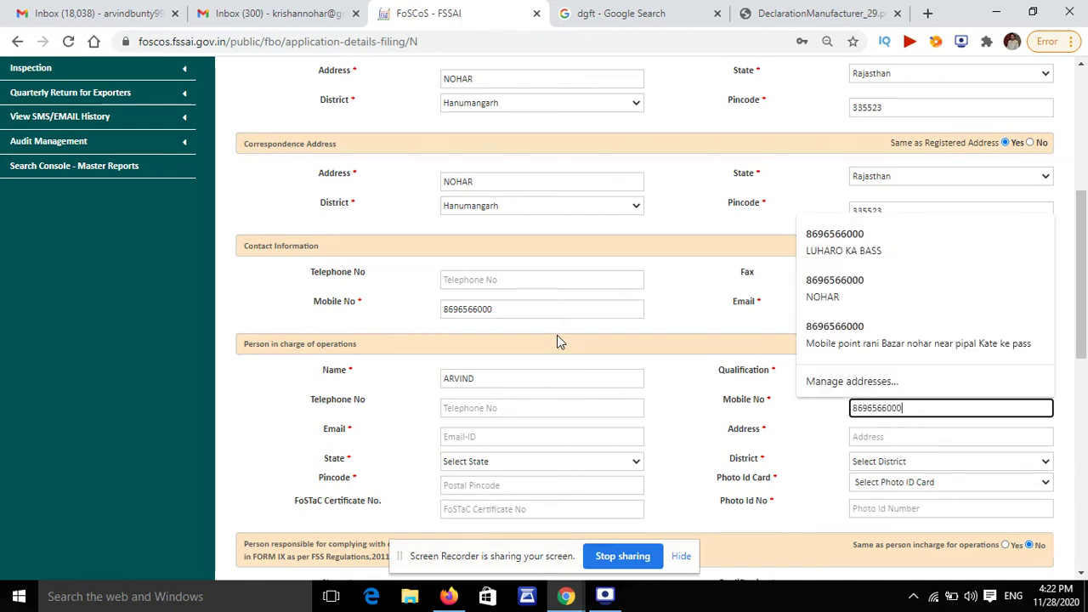
key(Tab)
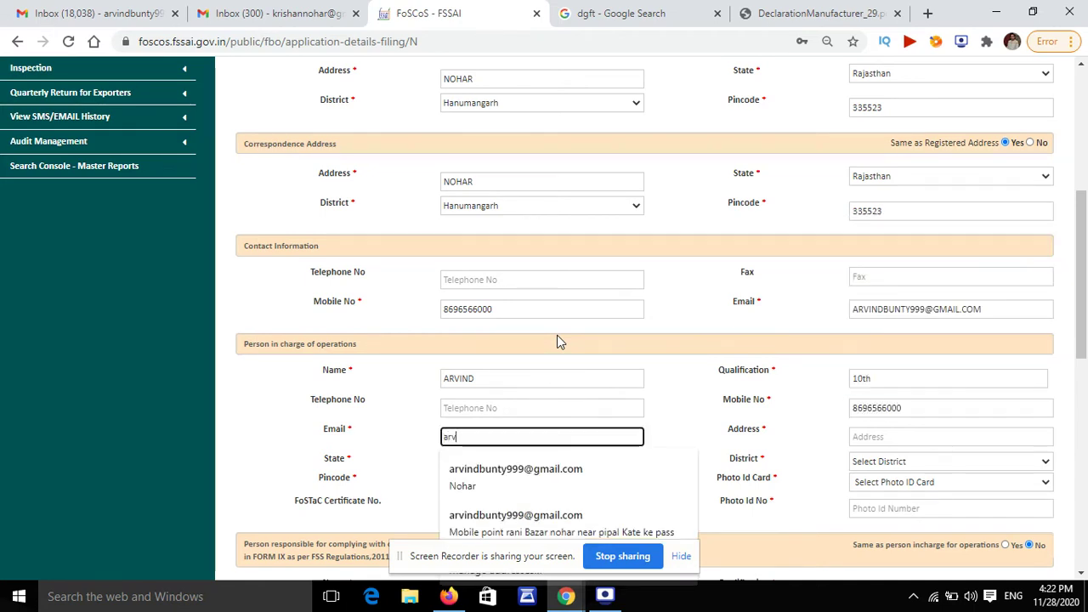
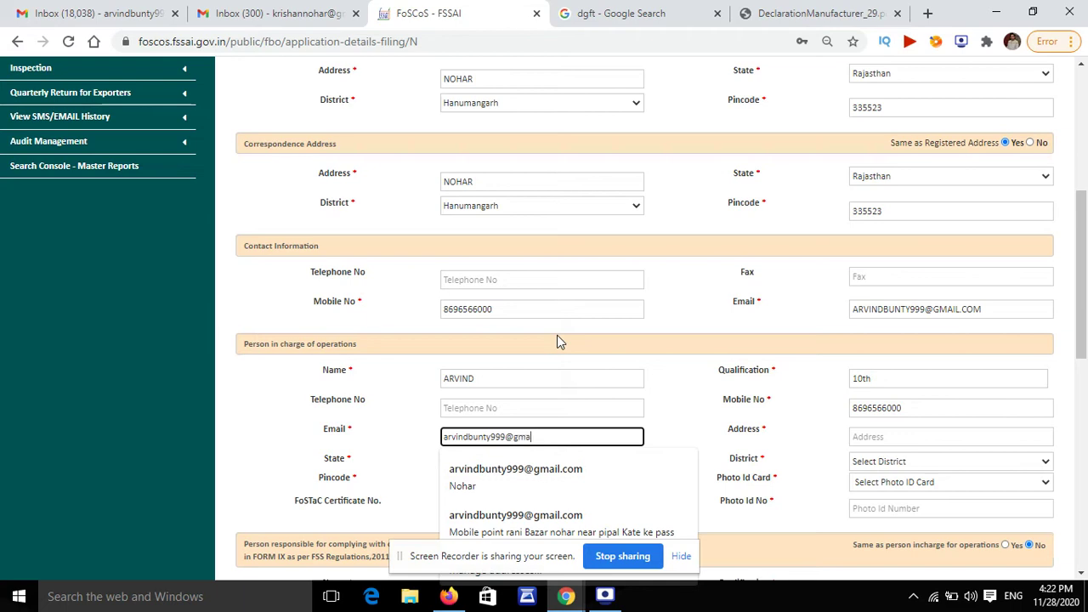
key(Tab)
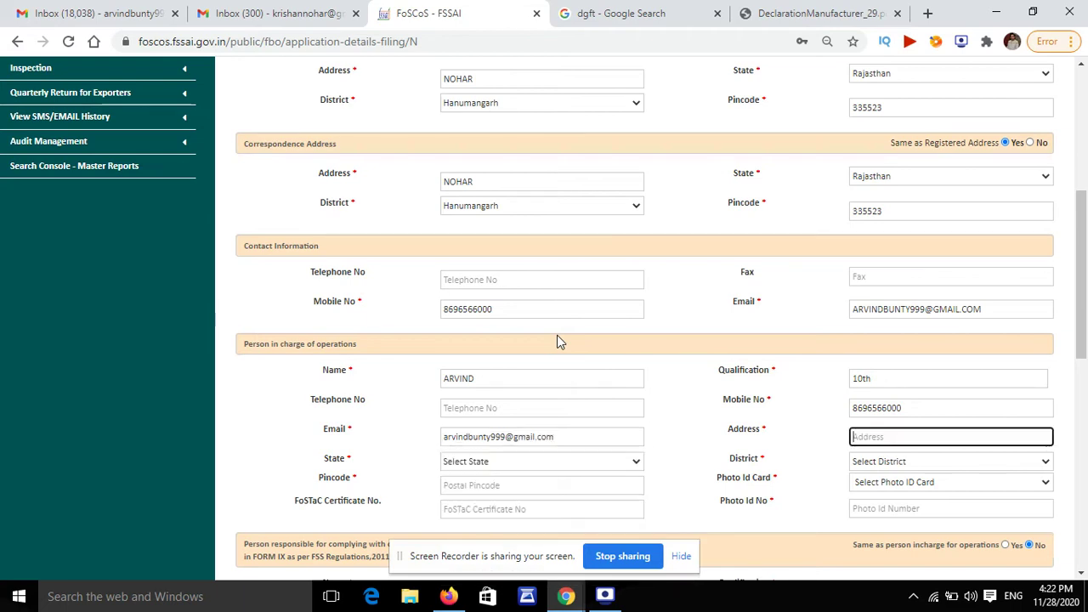
Step: Fill in the person's address with state Rajasthan, district Hanumangarh and the pincode
text(n)
key(BackSpace)
text(nohar)
key(Tab)
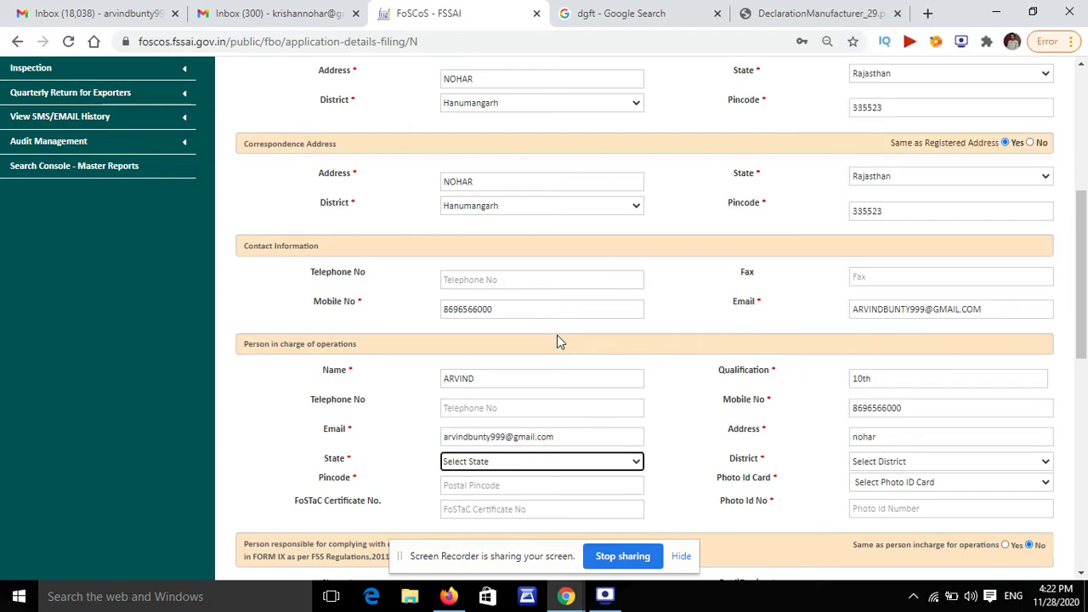
key(r)
key(Tab)
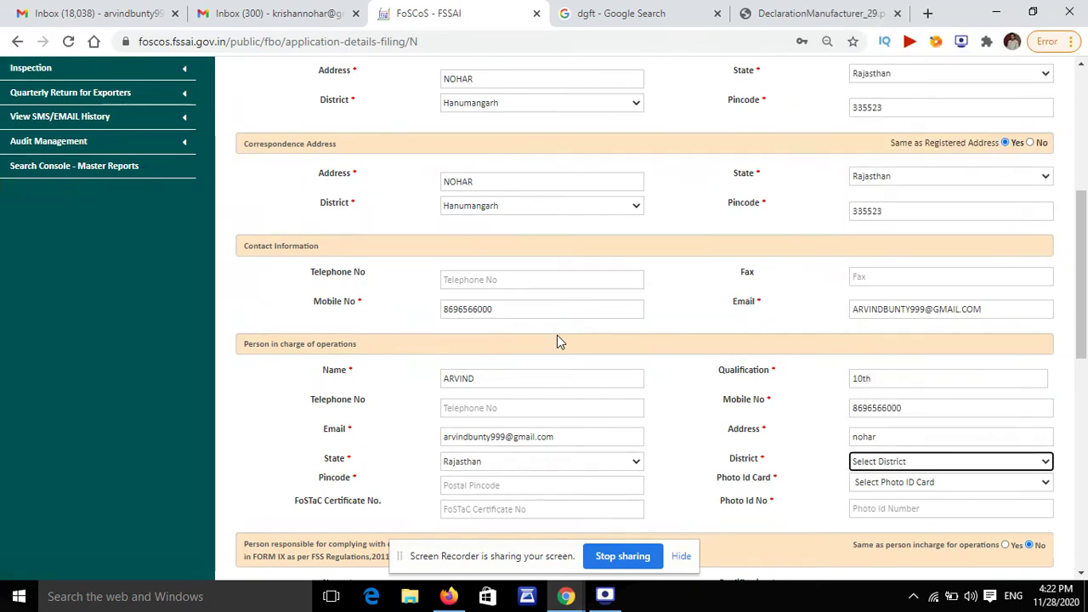
key(h)
key(Tab)
text(3352)
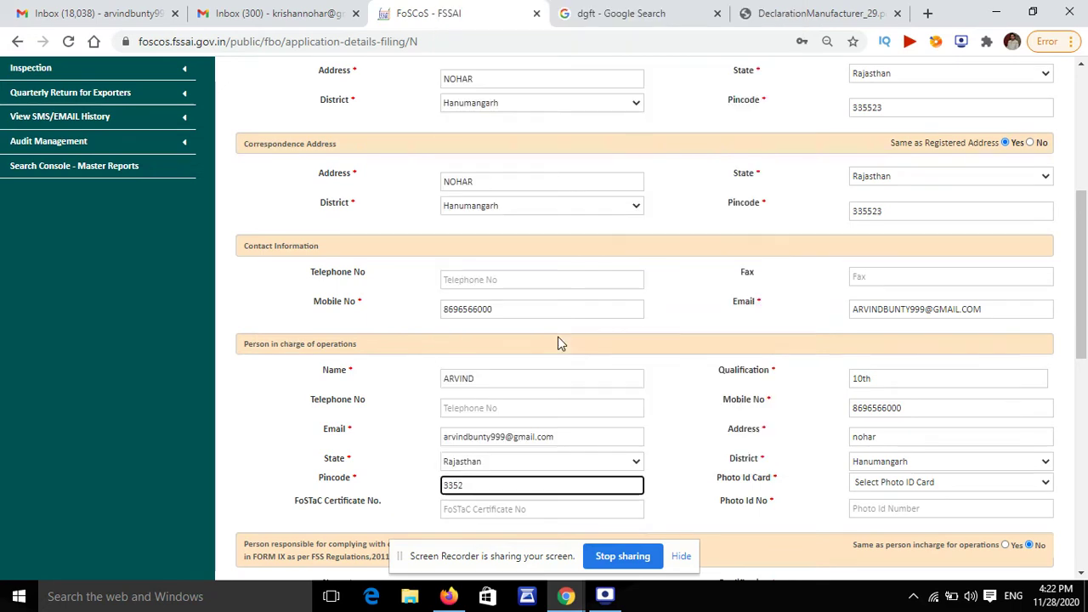
key(BackSpace)
text(55)
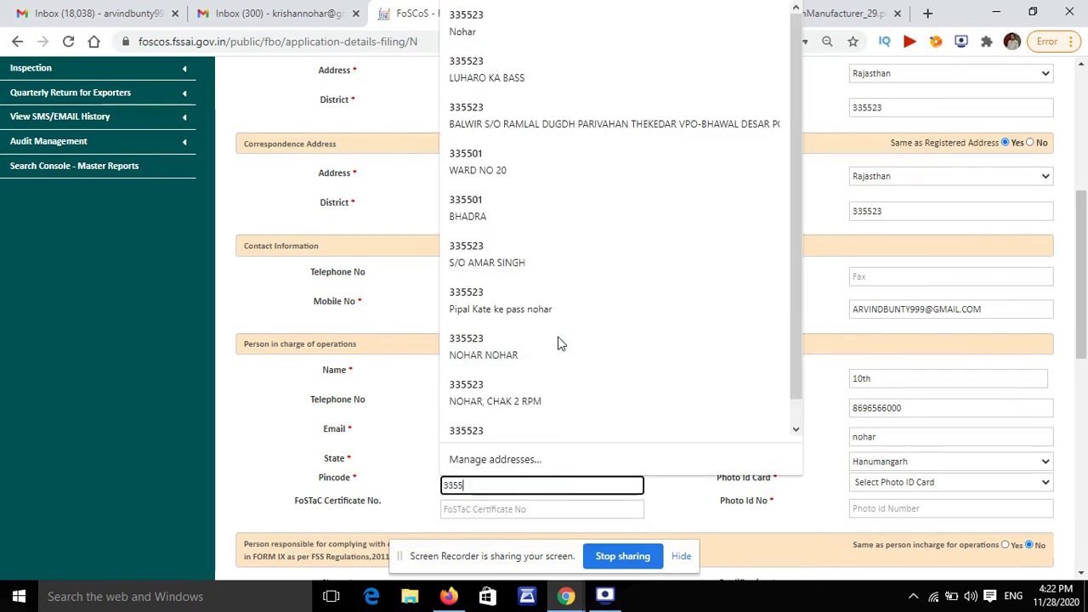
text(23)
key(Tab)
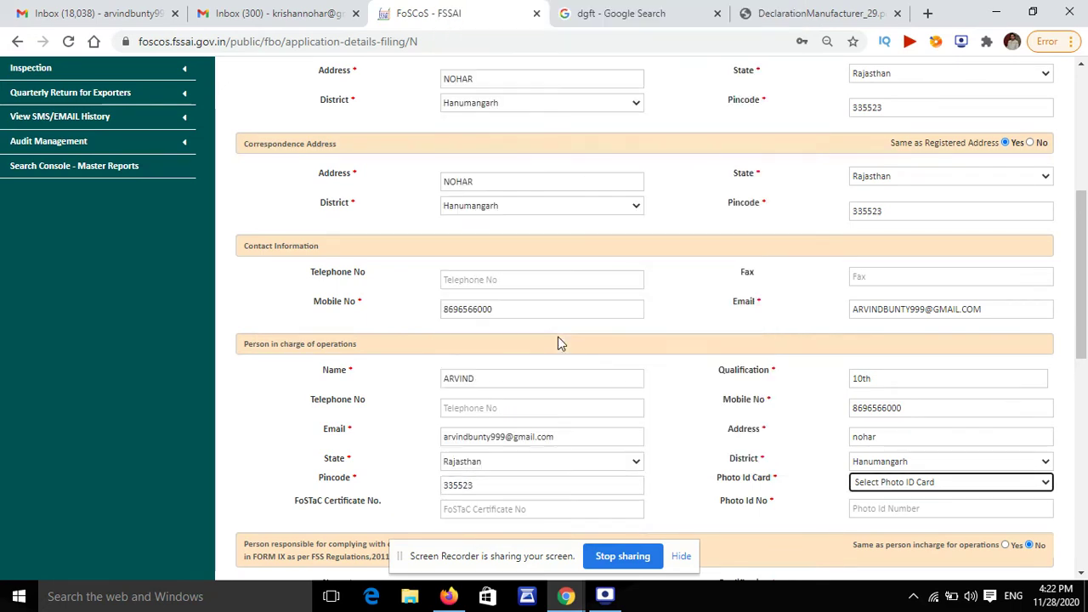
Step: Choose Aadhar Card as the photo ID type and enter the ID number
key(a)
key(a)
key(Tab)
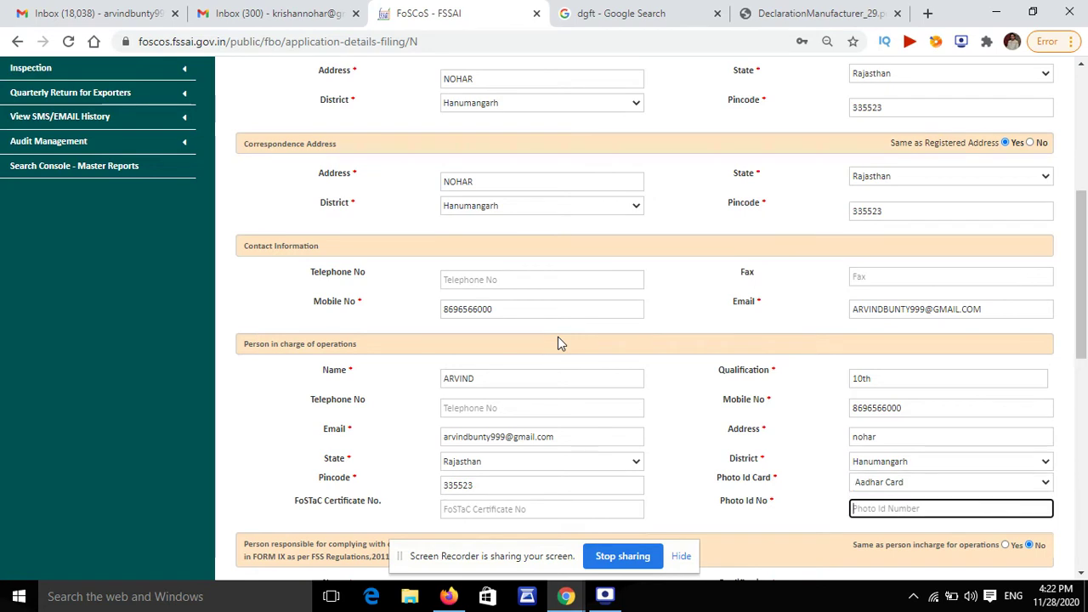
key(Tab)
scroll(1031, 523, down, 5)
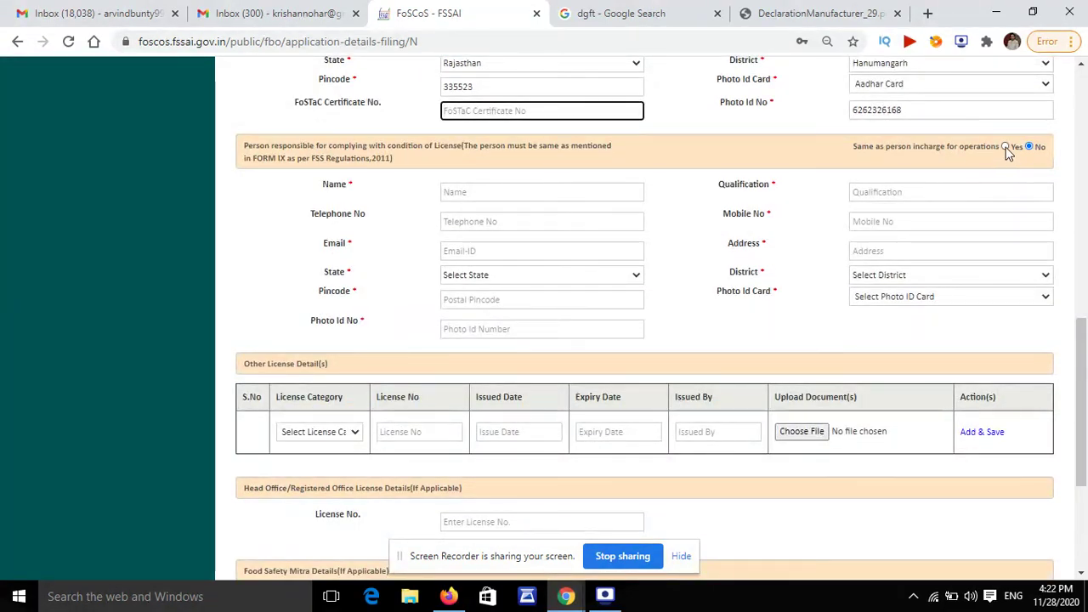
Step: Mark the responsible person same as person in charge, select a 1-year licence period (Rs. 7500), and save
click(1006, 146)
scroll(624, 369, down, 3)
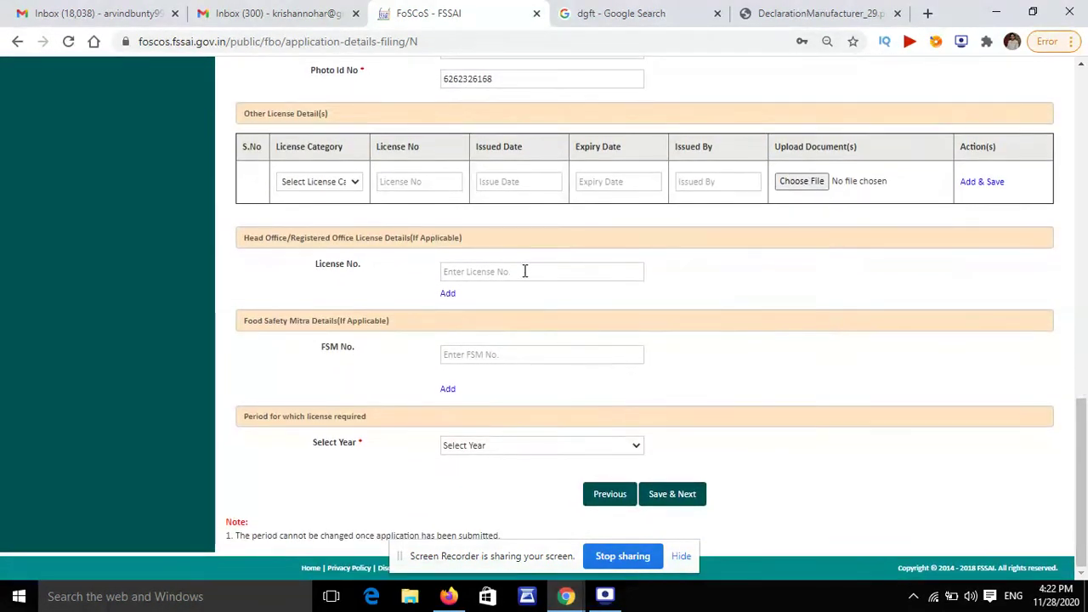
click(672, 496)
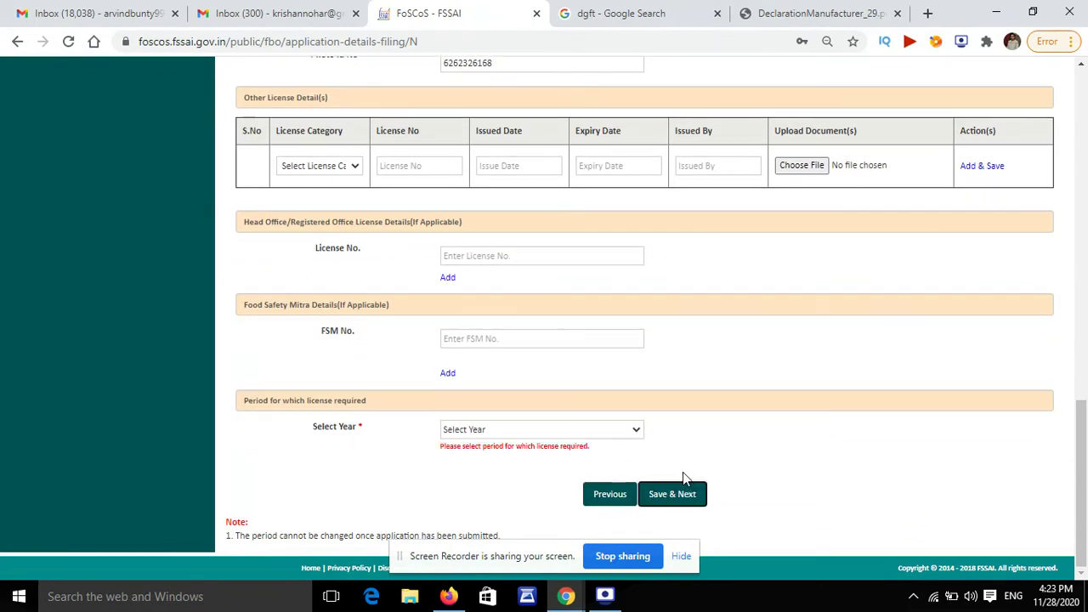
click(561, 430)
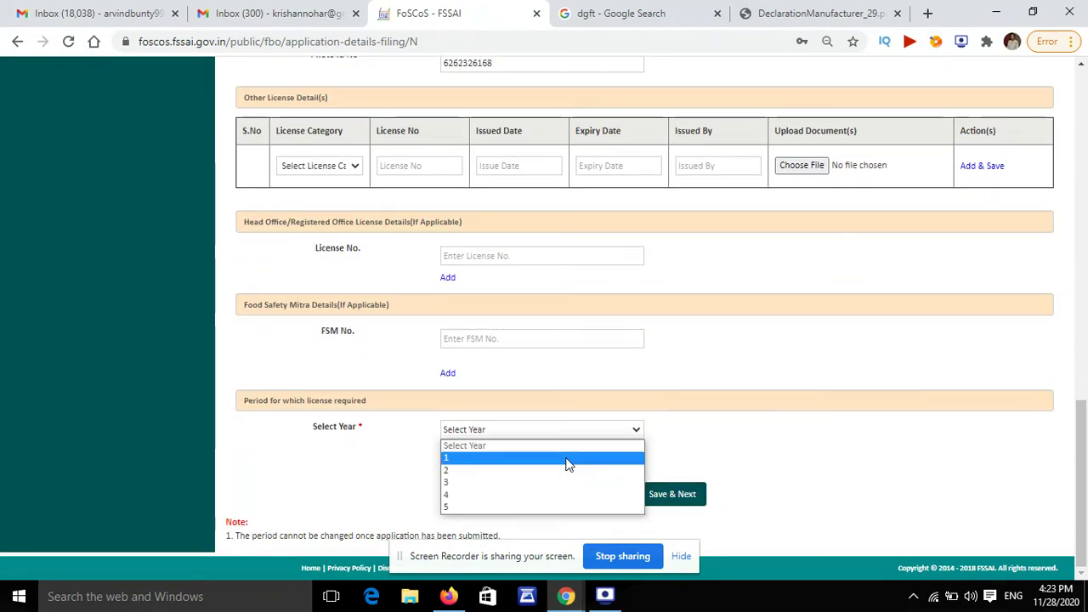
click(568, 459)
click(666, 497)
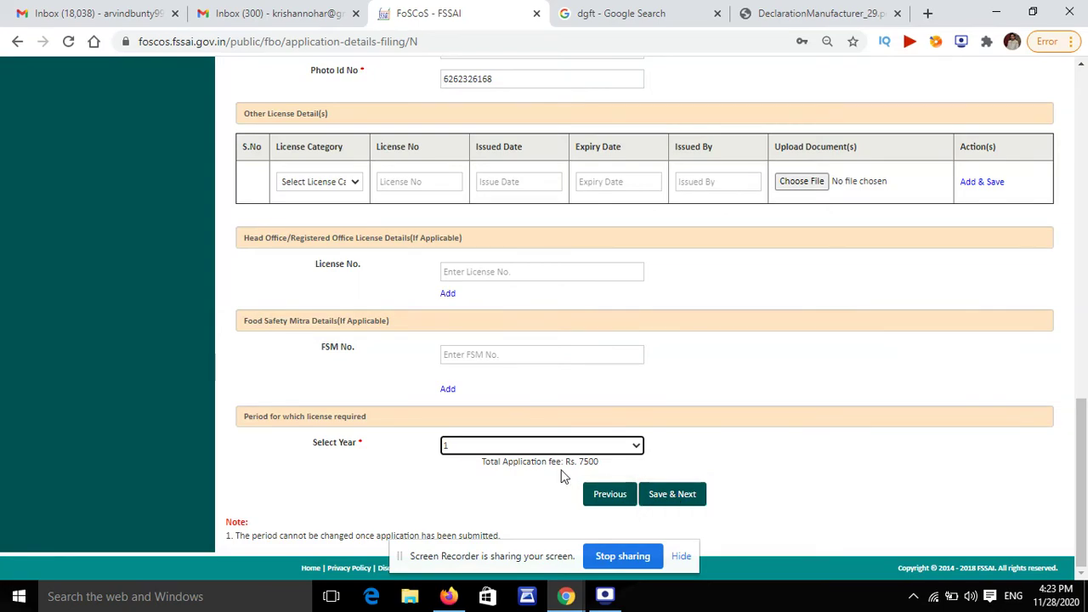
click(674, 497)
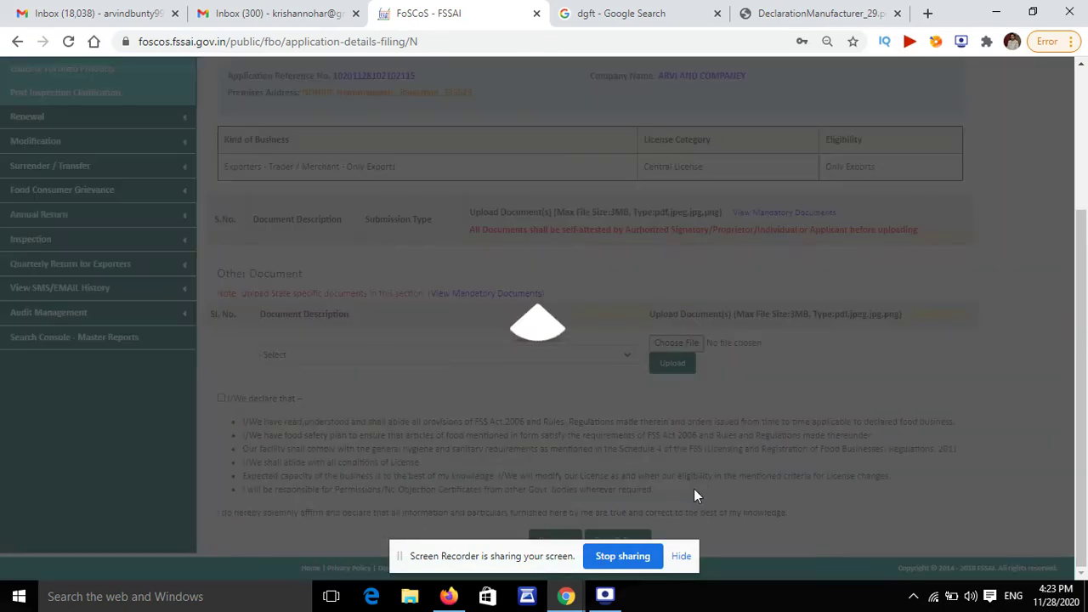
Step: Review the six mandatory documents on the Required Document page, then open a new Chrome tab
scroll(587, 293, up, 7)
scroll(553, 294, down, 5)
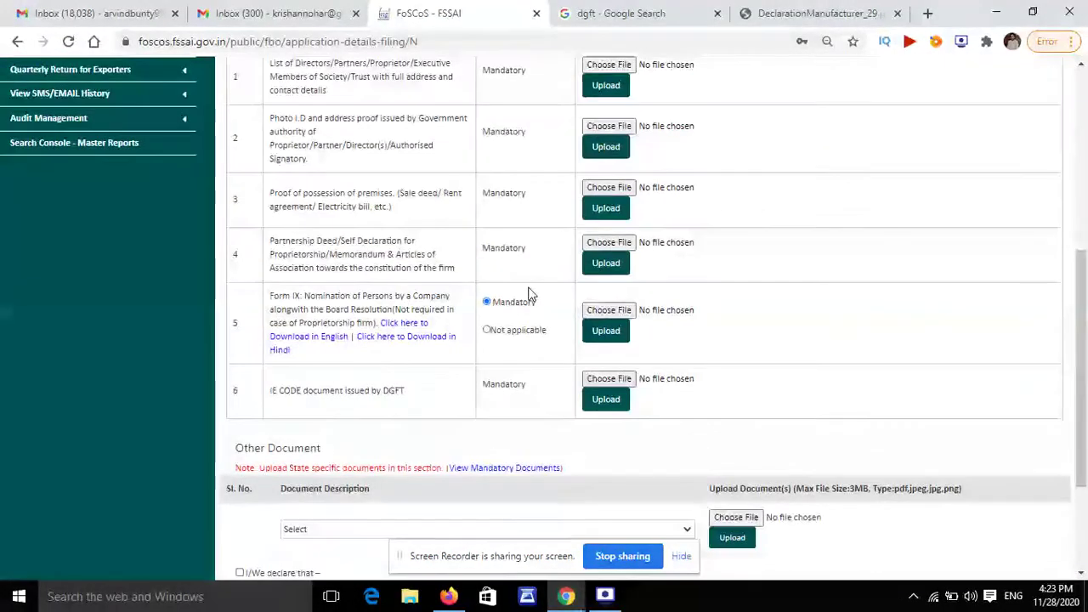
scroll(530, 291, up, 3)
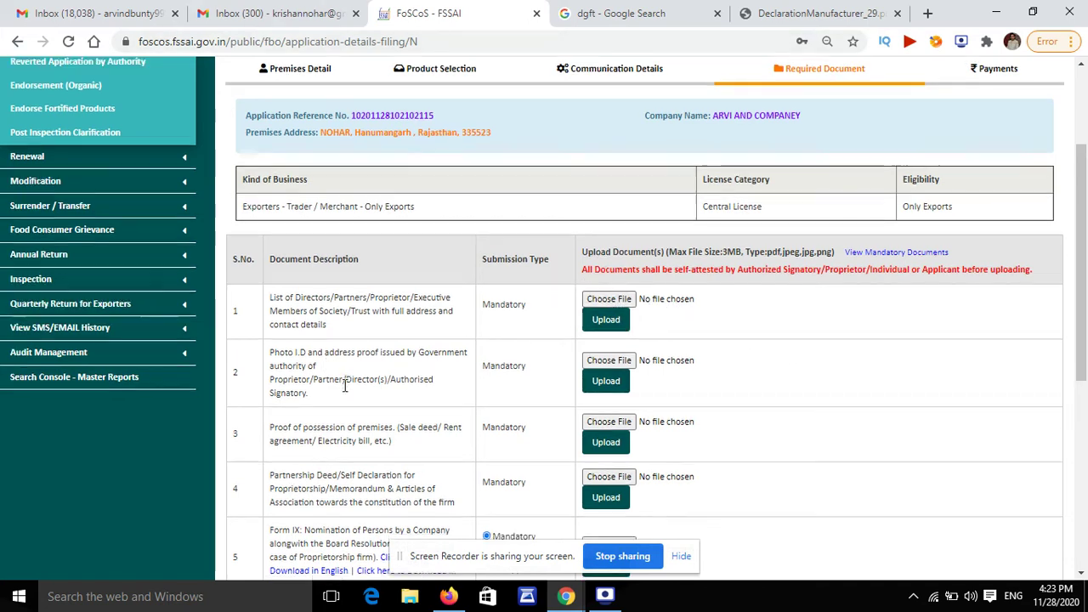
scroll(359, 383, down, 2)
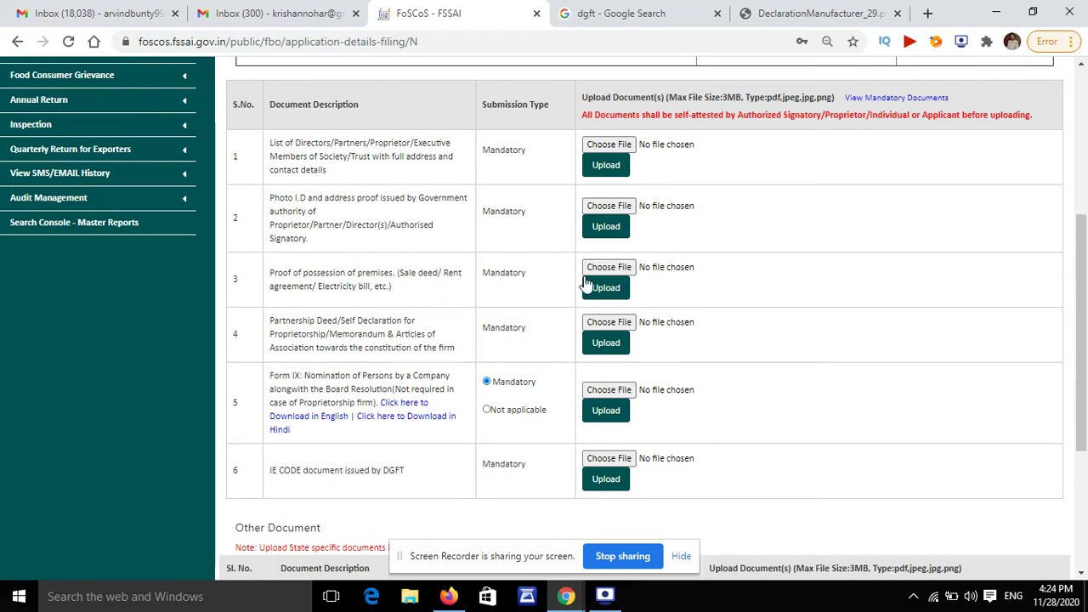
scroll(397, 324, down, 2)
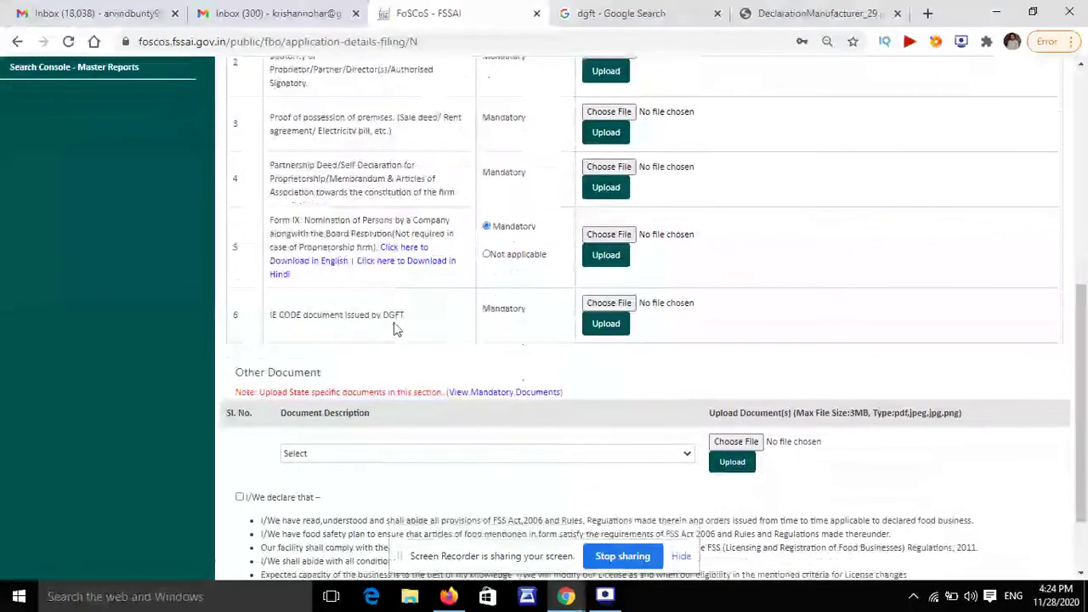
scroll(419, 303, up, 2)
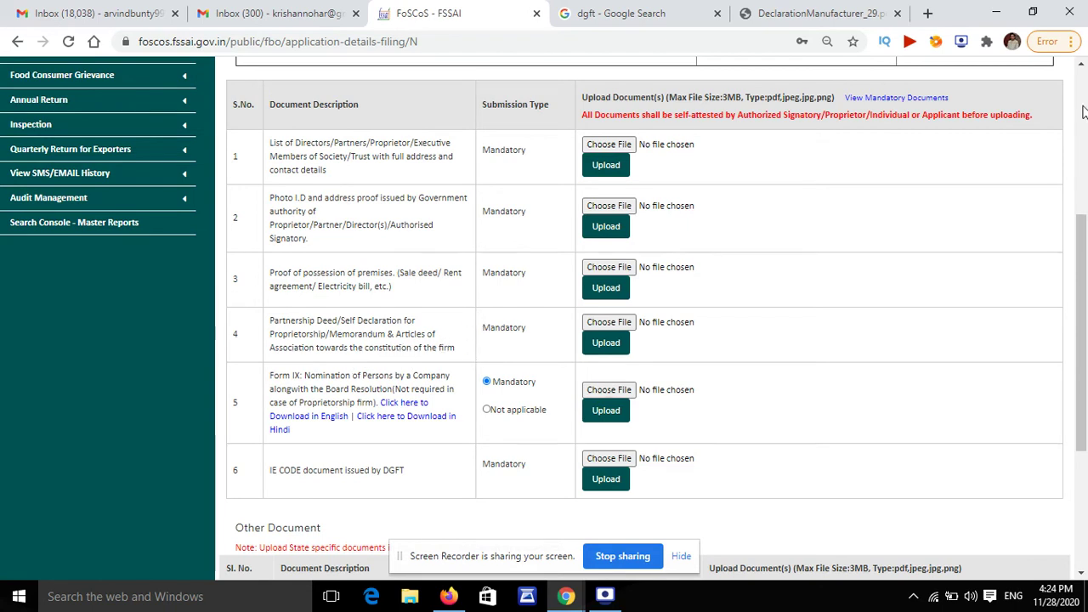
click(929, 15)
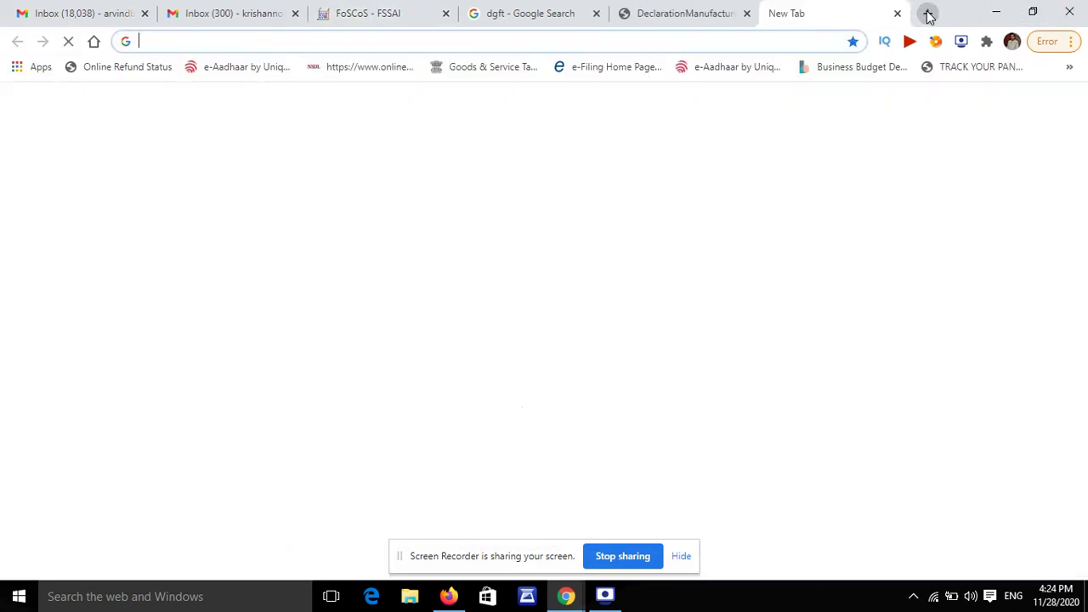